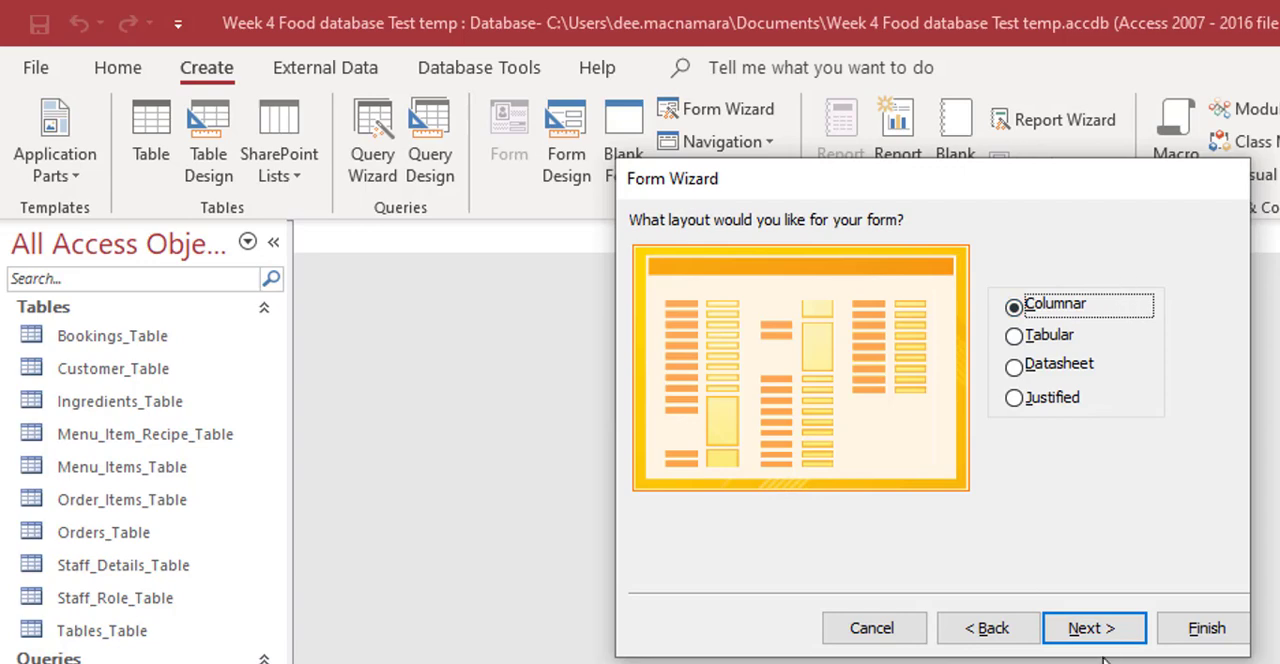
# Step: Accept the Columnar layout, title the new form Menu_Items_Form and finish creating it
pyautogui.click(1102, 630)
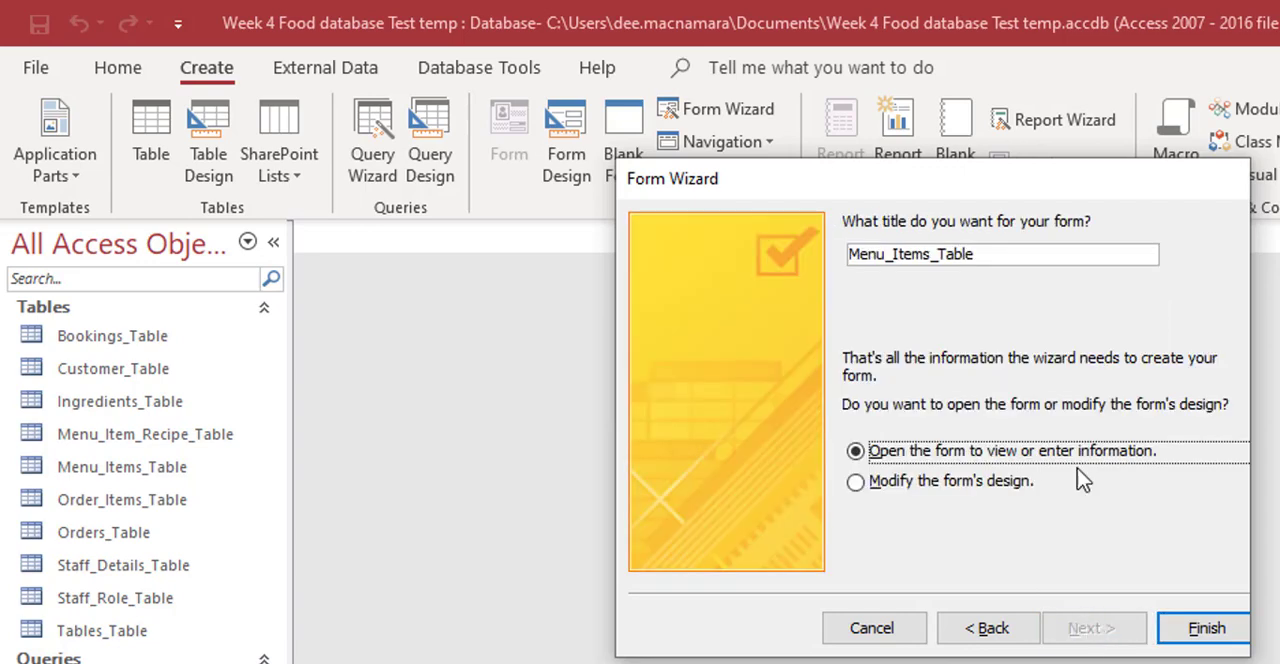
pyautogui.click(938, 254)
pyautogui.press('Delete')
pyautogui.press('Delete')
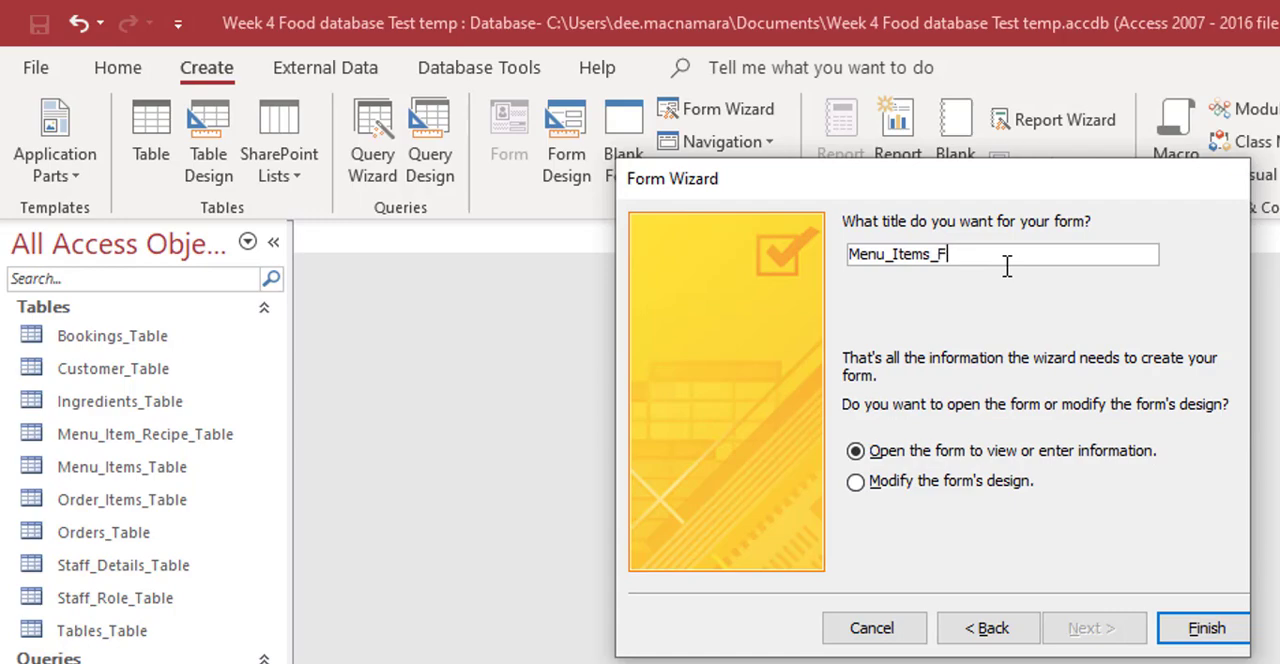
pyautogui.click(1194, 628)
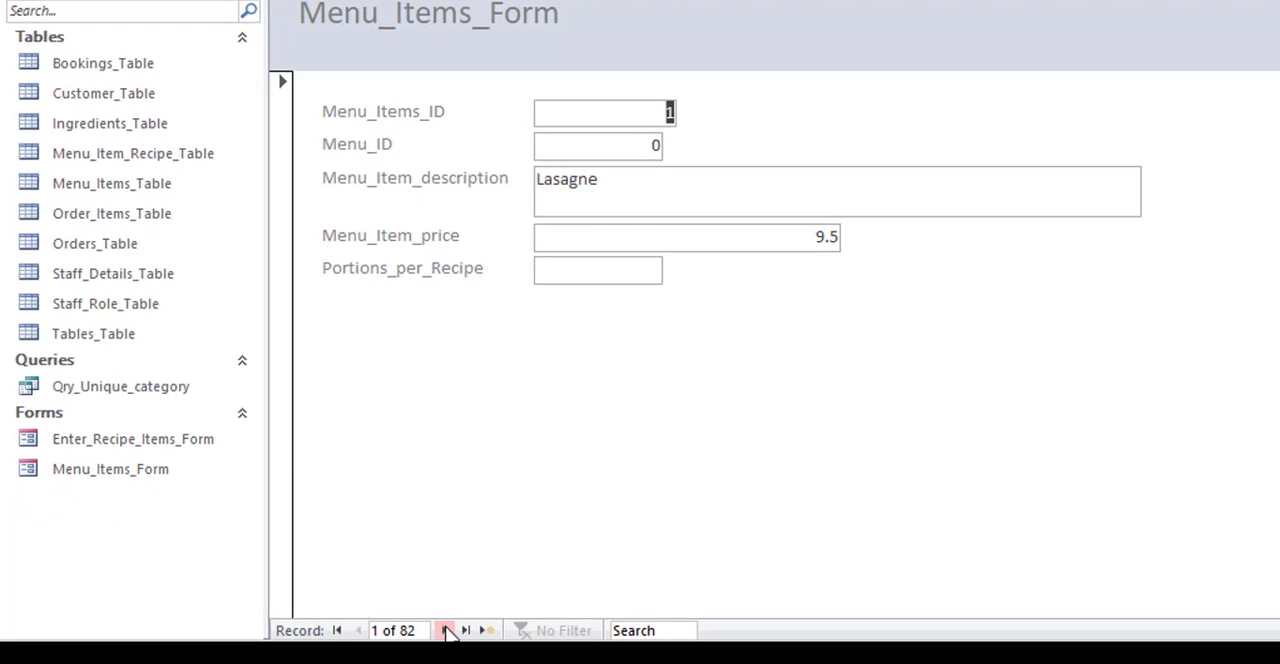
# Step: Page forward and back through the form's records, close the form and inspect the records of Menu_Items_Table
pyautogui.click(324, 639)
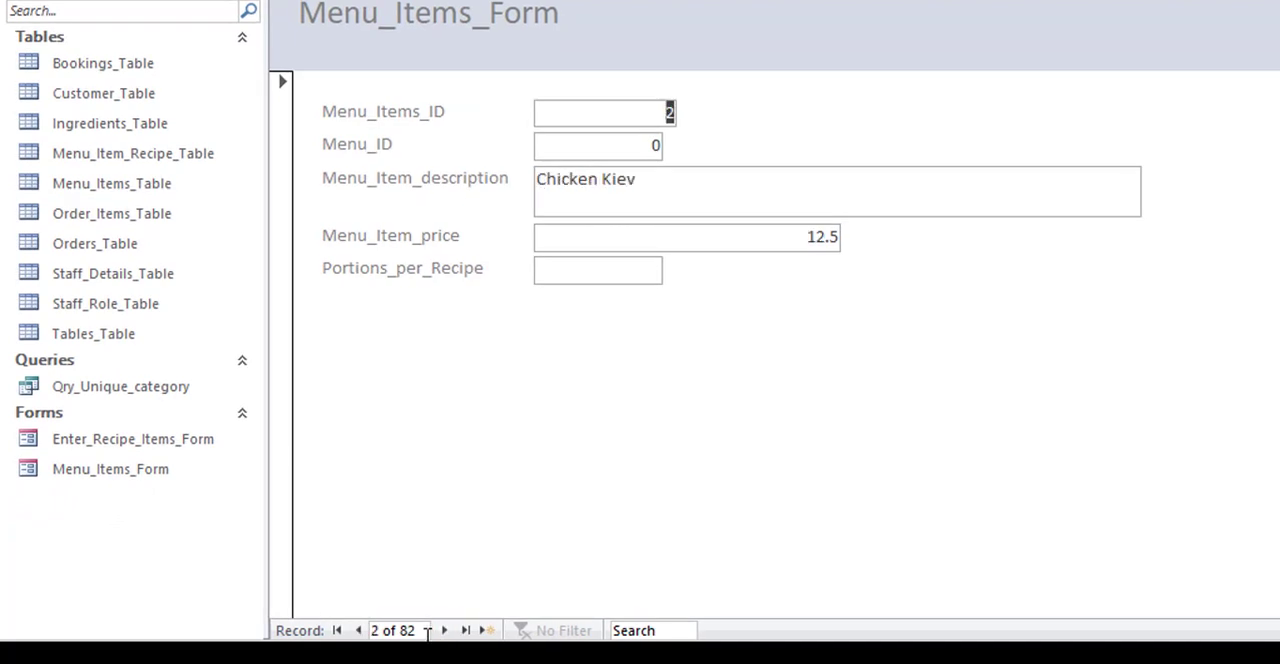
pyautogui.click(359, 631)
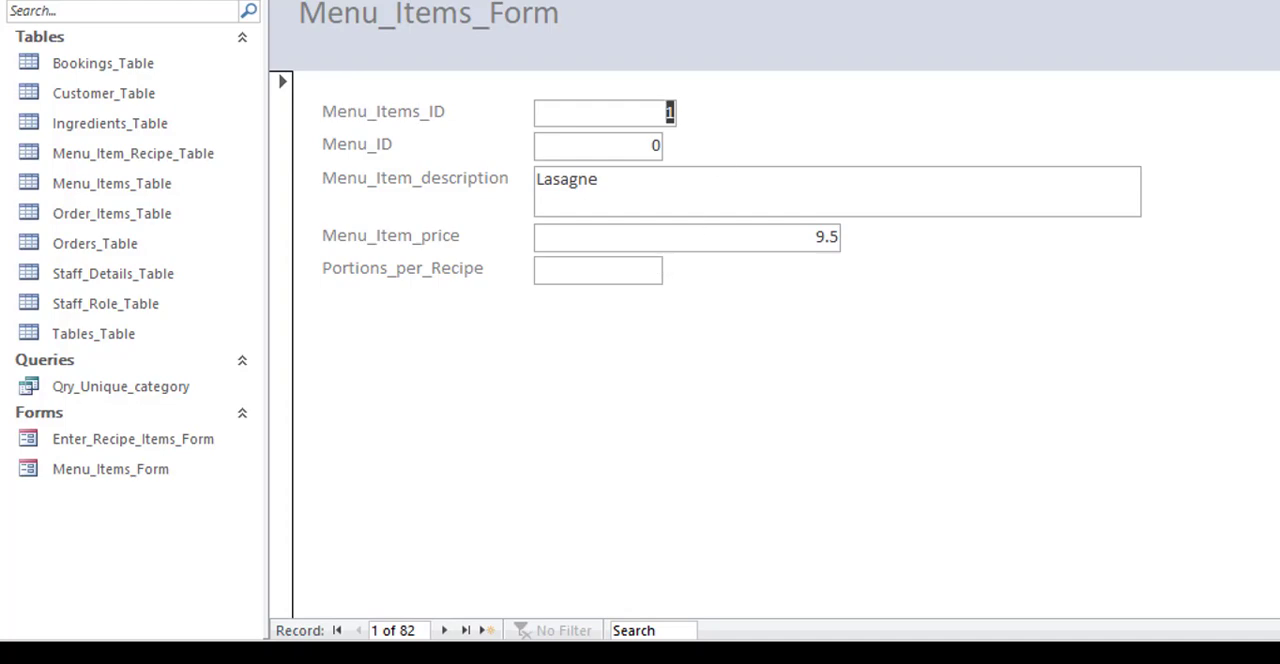
pyautogui.click(433, 2)
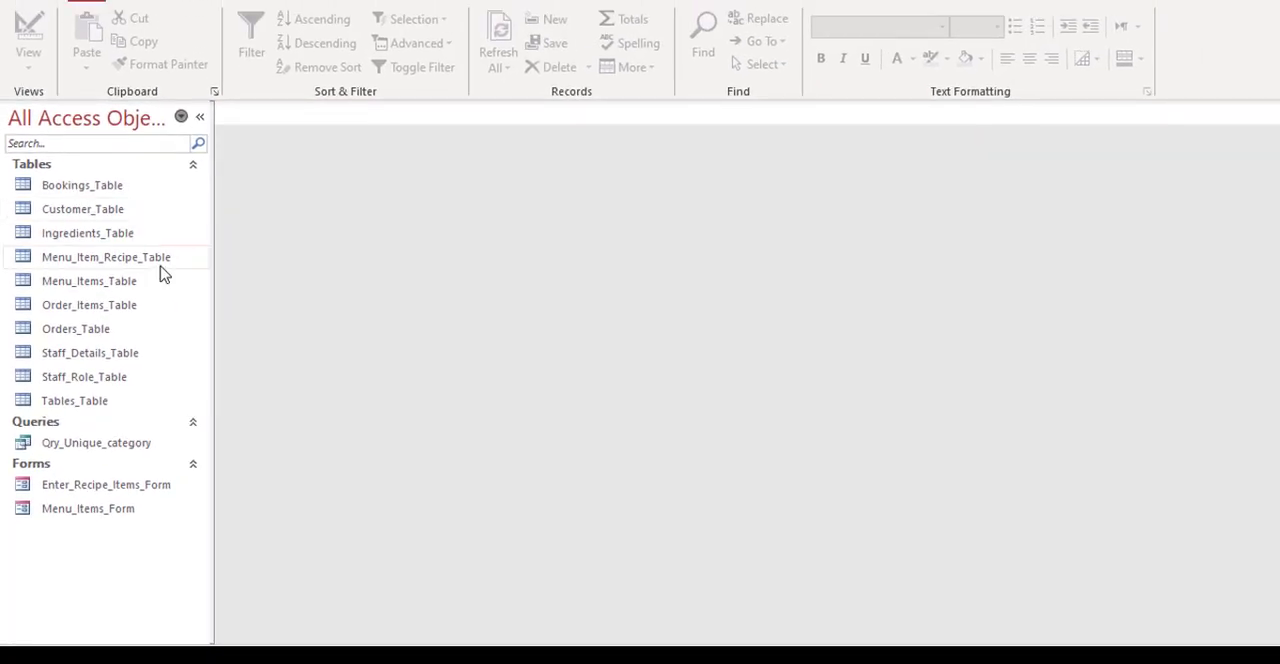
pyautogui.doubleClick(112, 289)
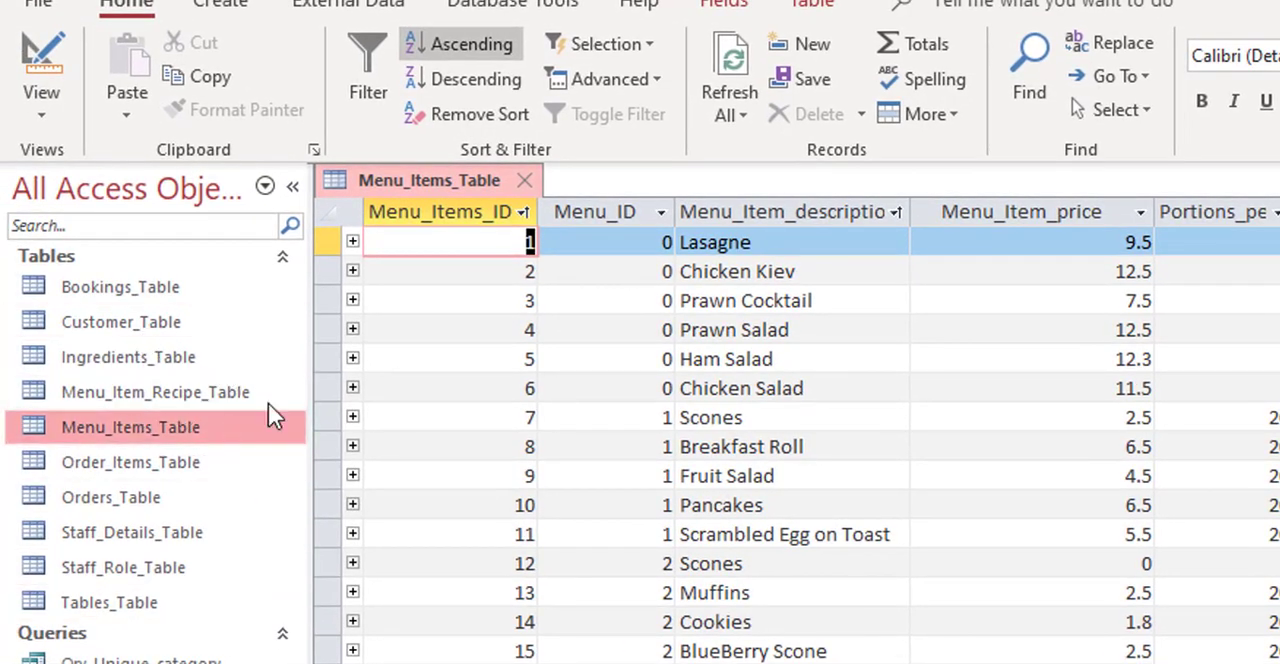
pyautogui.click(530, 177)
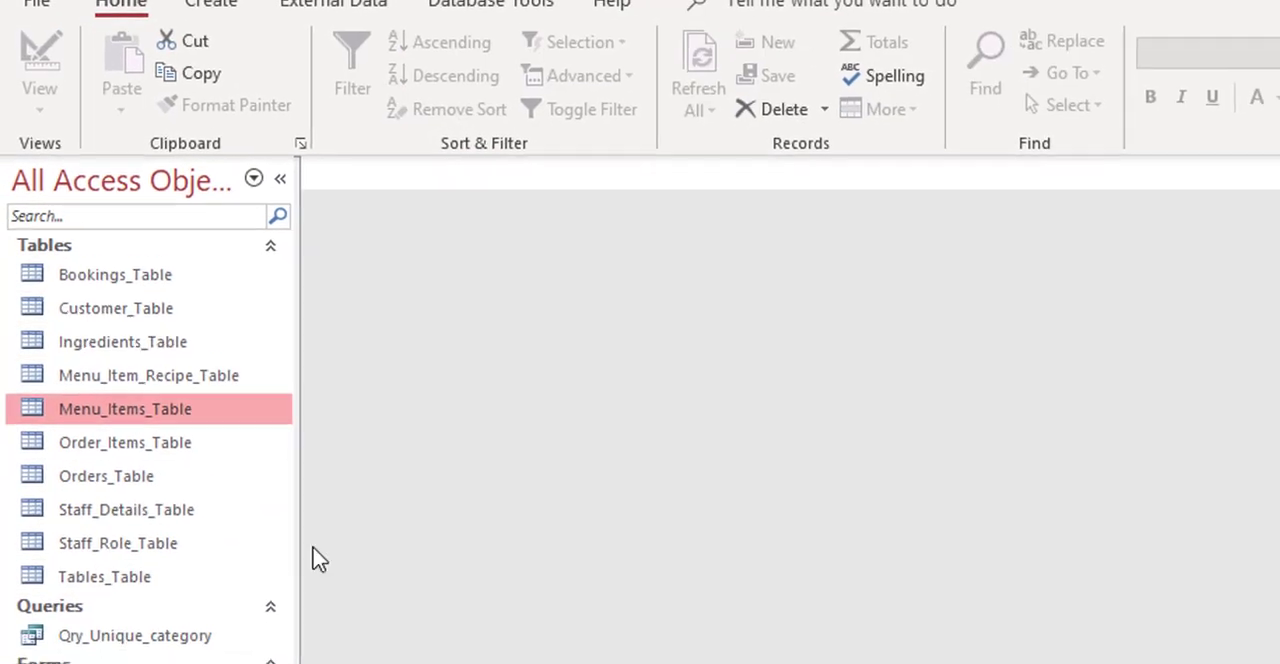
# Step: Open Menu_Items_Form in Design View
pyautogui.click(148, 617)
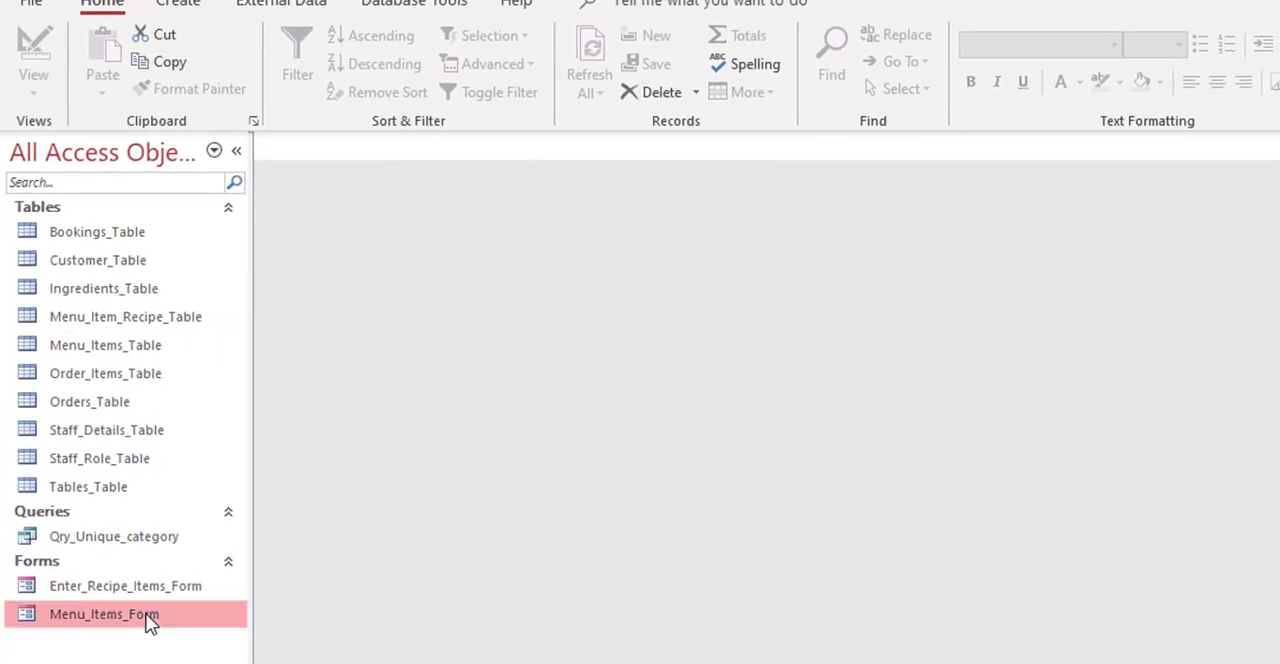
pyautogui.doubleClick(148, 617)
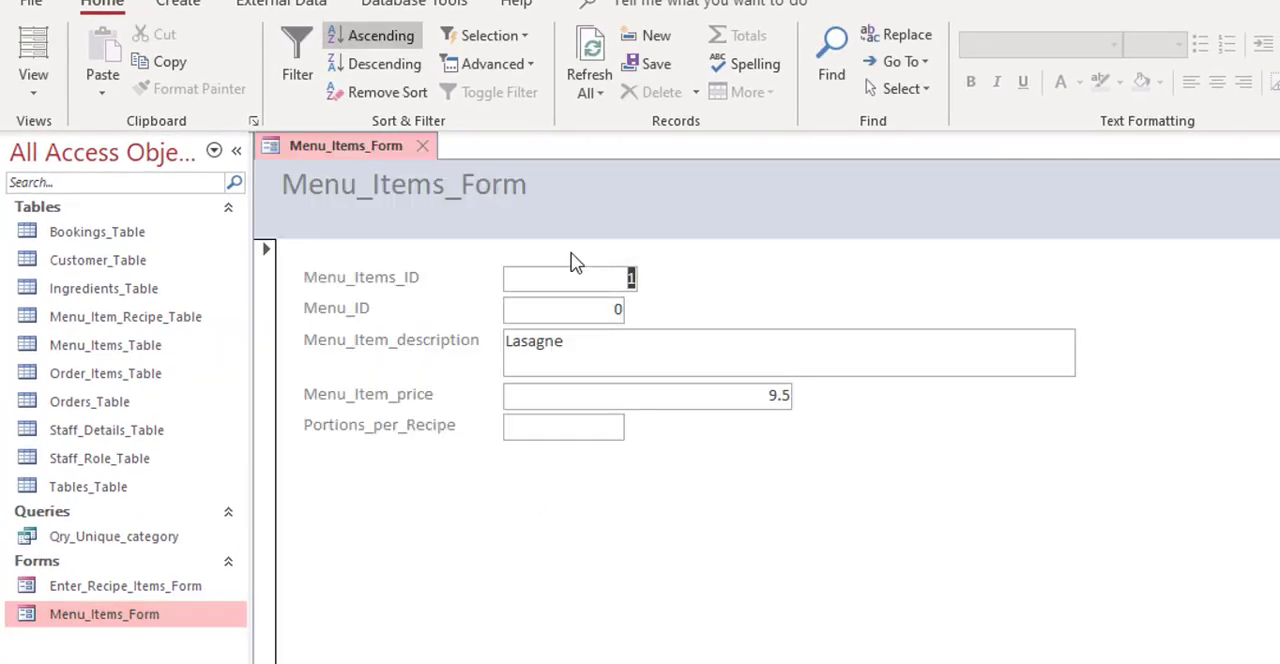
pyautogui.click(34, 92)
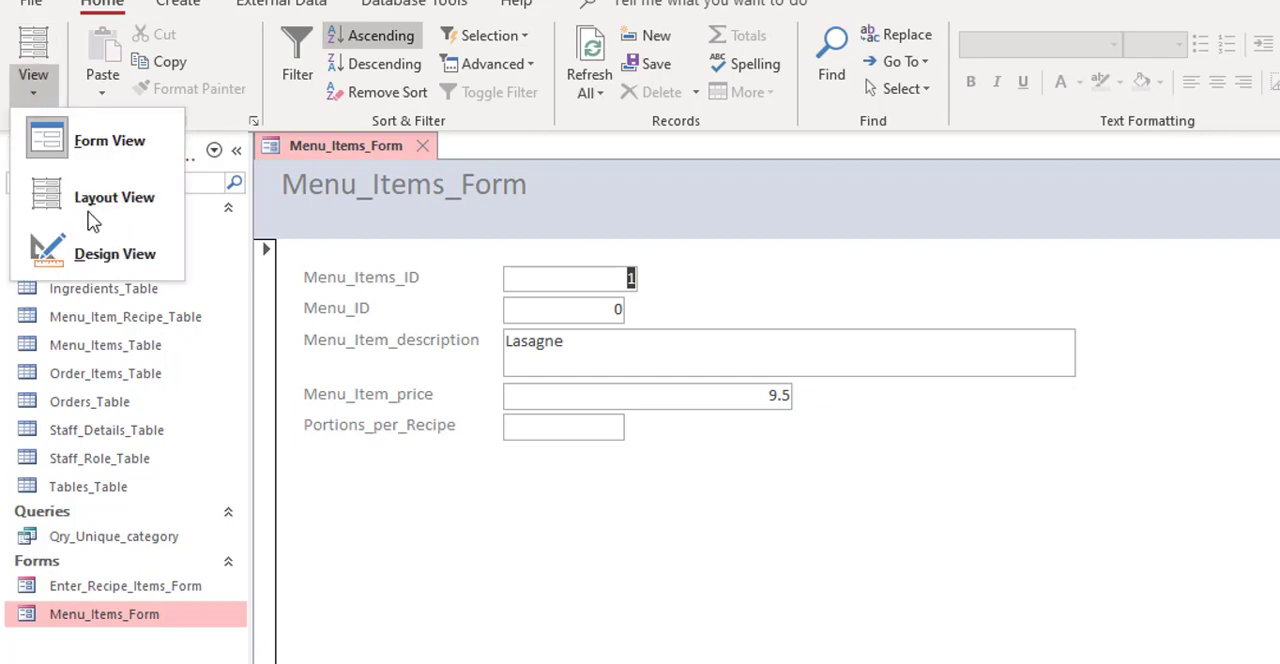
pyautogui.click(94, 260)
# Step: Replace the underscores with spaces in the form's header title and in every field label except Menu_Item_price
pyautogui.click(372, 252)
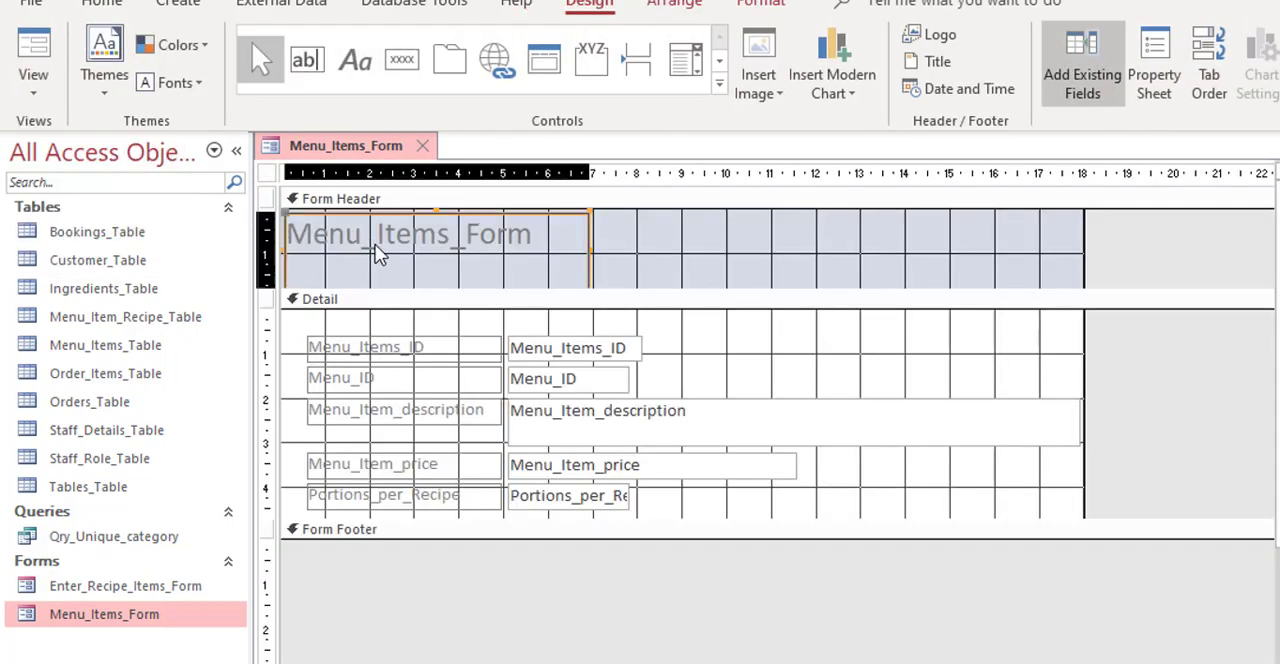
pyautogui.click(385, 268)
pyautogui.press('BackSpace')
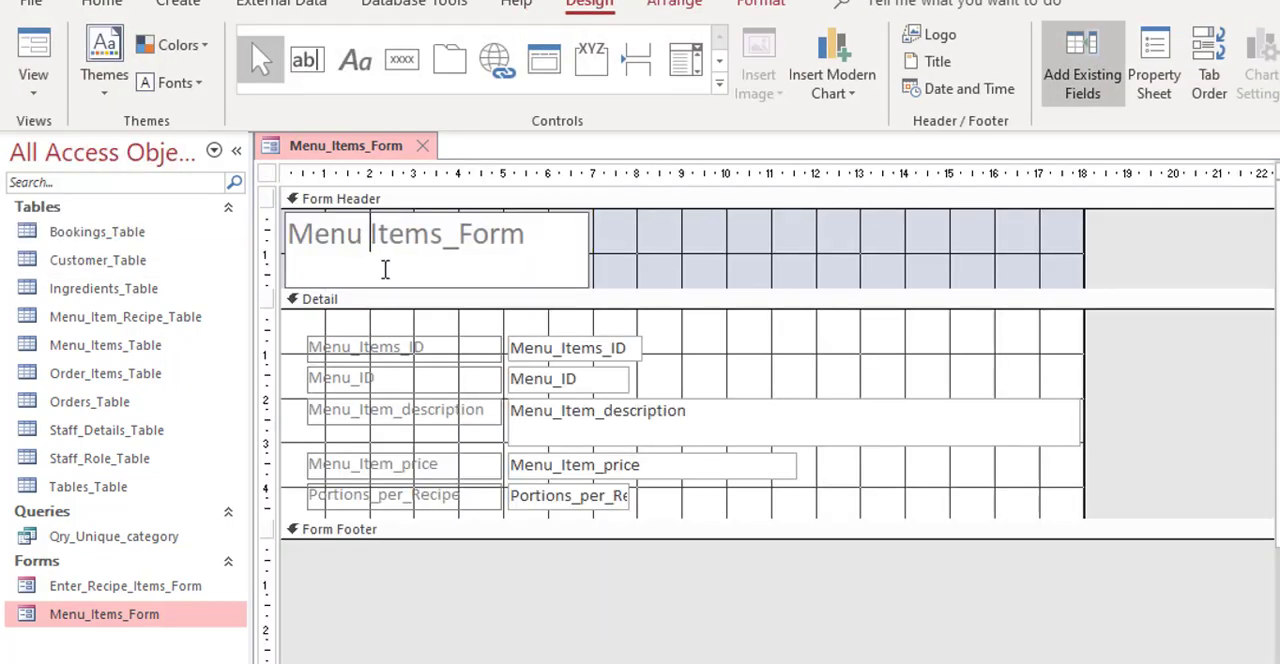
pyautogui.click(452, 233)
pyautogui.press('BackSpace')
pyautogui.click(362, 348)
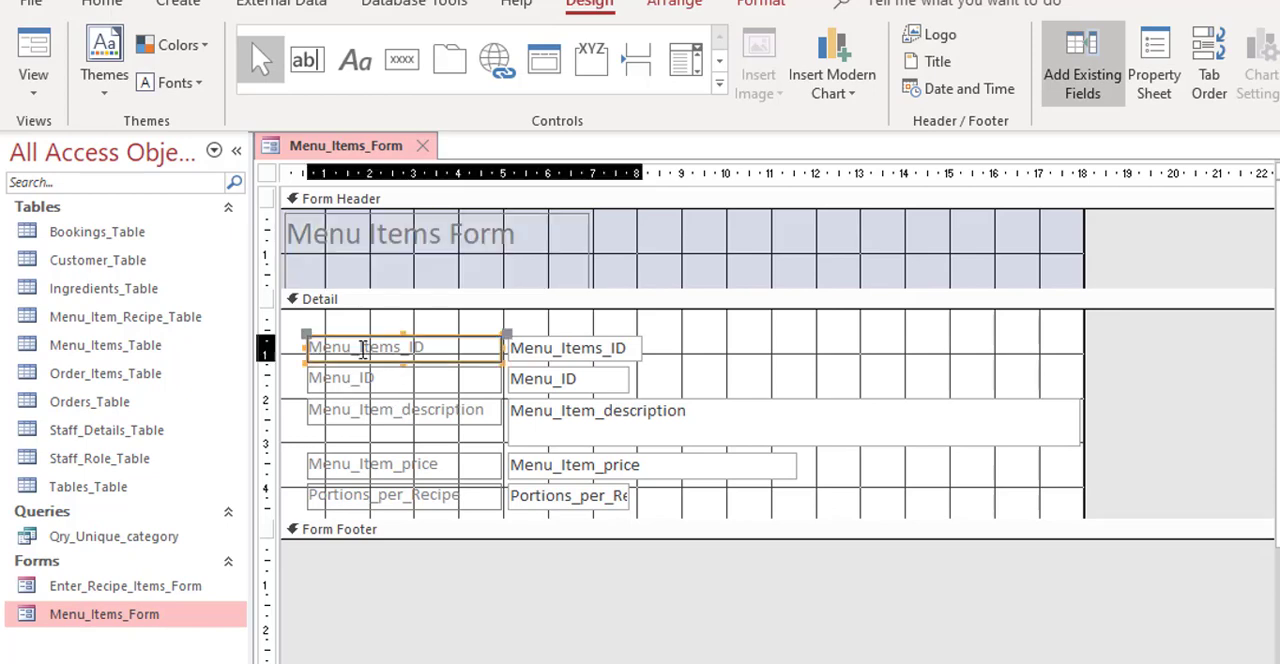
pyautogui.click(363, 348)
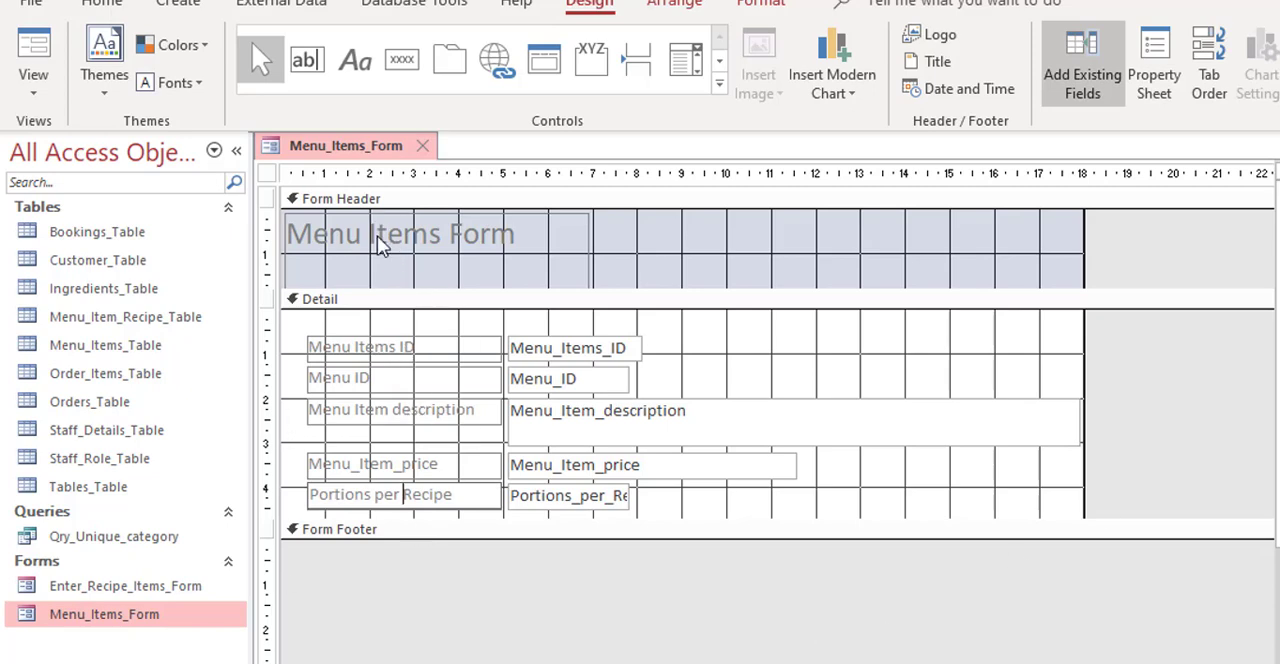
# Step: Set the font color of the Menu Items Form header title to dark blue from the standard colors
pyautogui.click(381, 232)
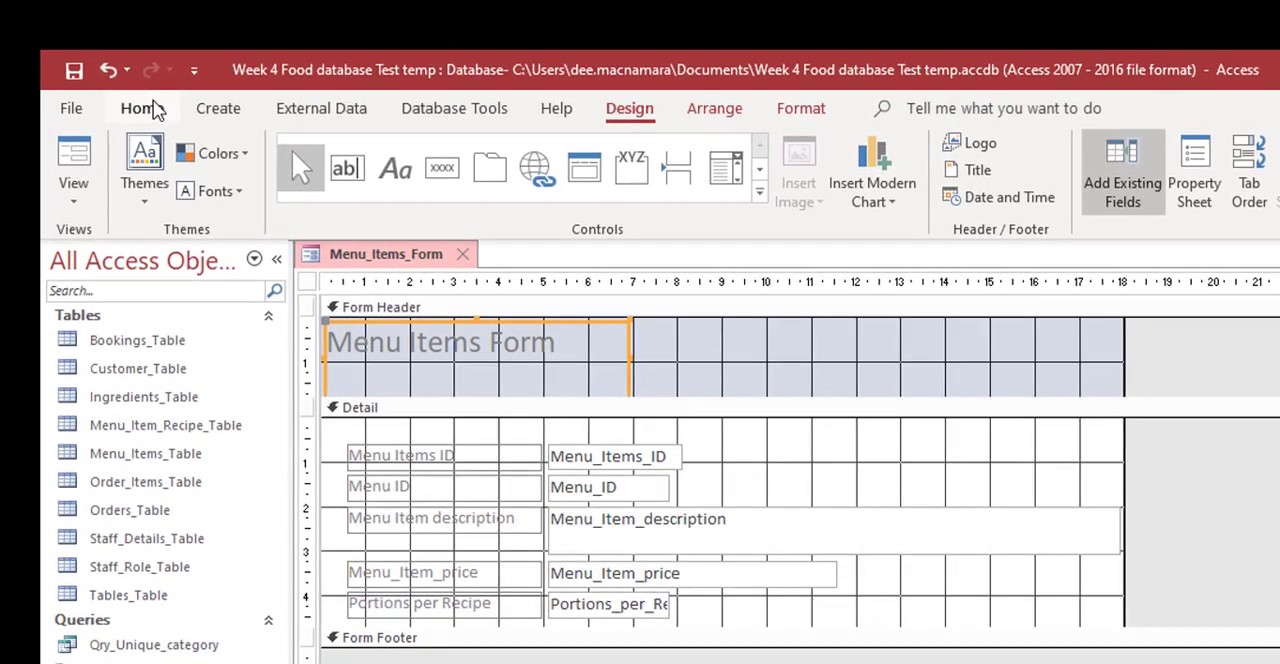
pyautogui.click(104, 5)
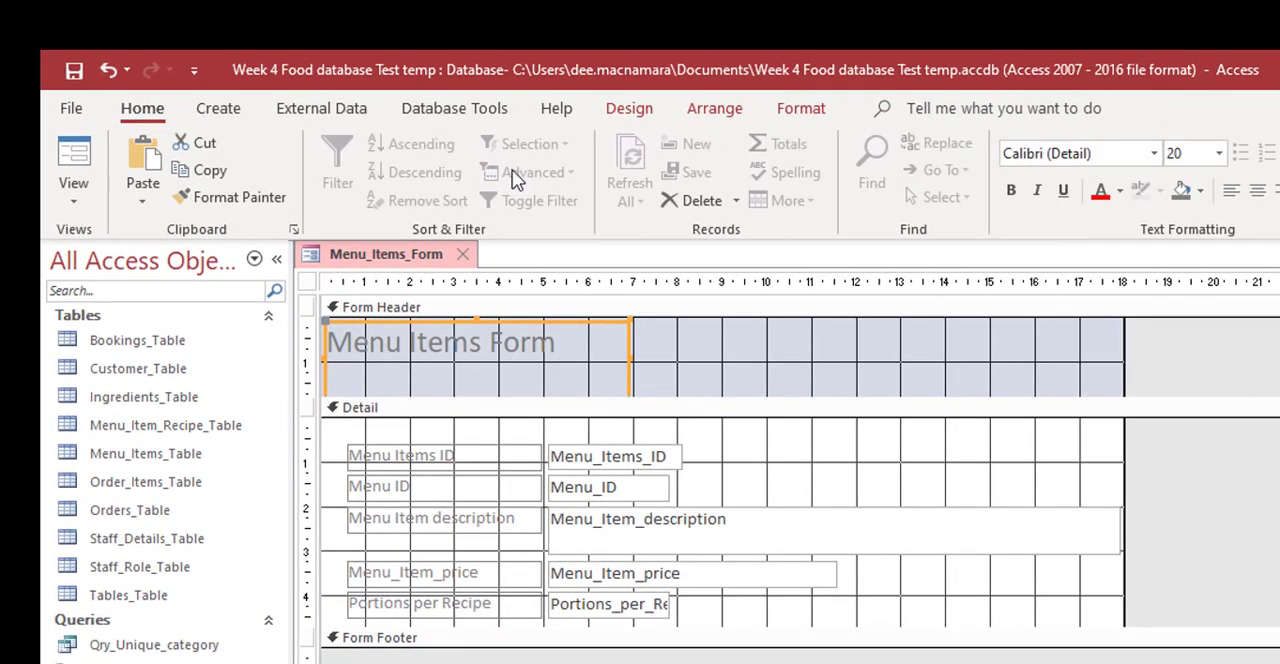
pyautogui.click(1119, 190)
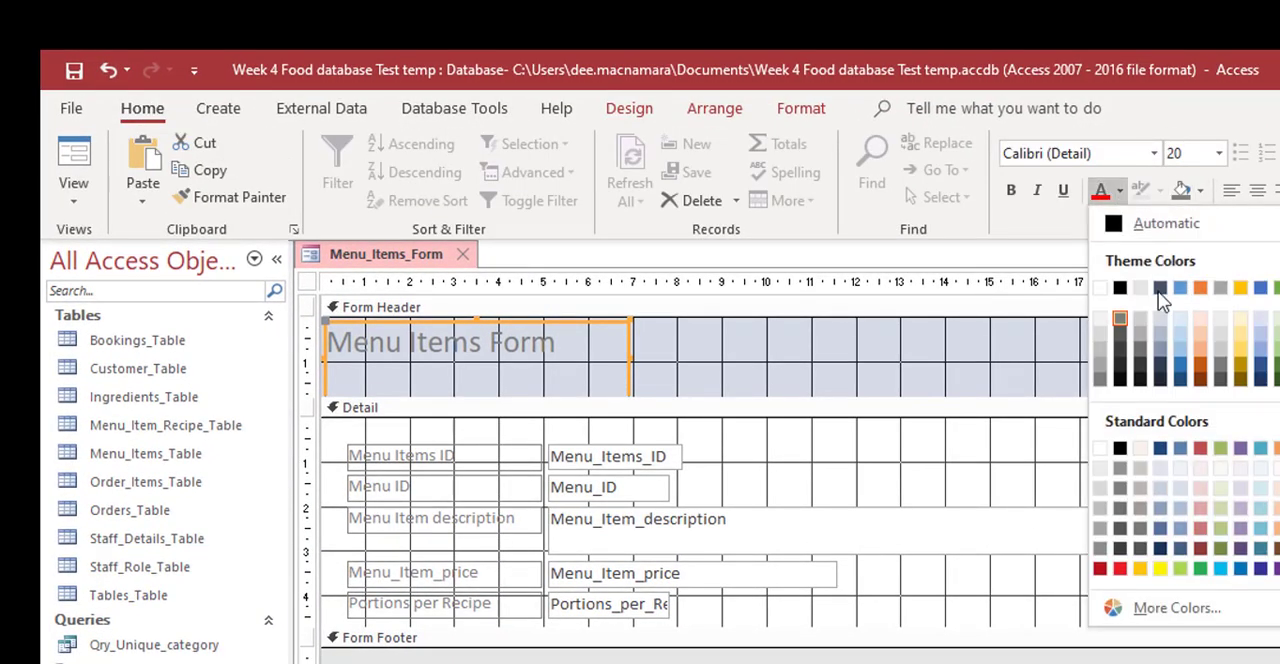
pyautogui.click(1162, 450)
# Step: Apply the same dark blue font color to all five field labels in the Detail section
pyautogui.click(466, 457)
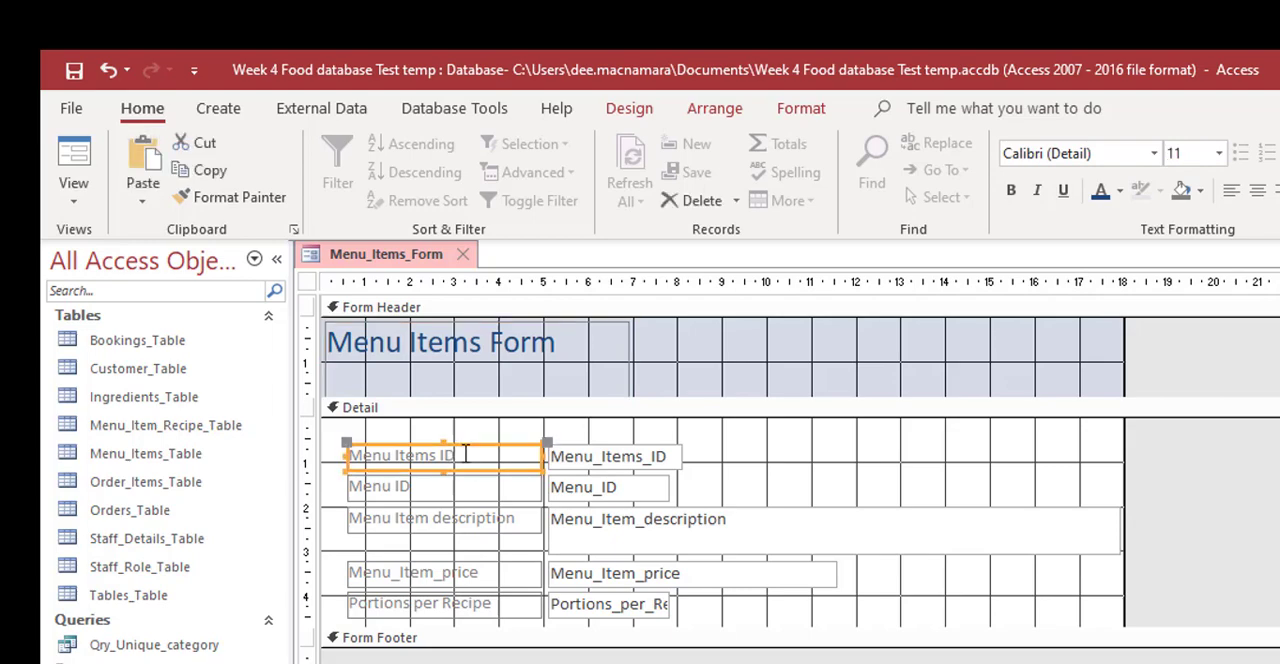
pyautogui.keyDown('shift'); pyautogui.click(470, 490); pyautogui.keyUp('shift')
pyautogui.keyDown('shift'); pyautogui.click(466, 522); pyautogui.keyUp('shift')
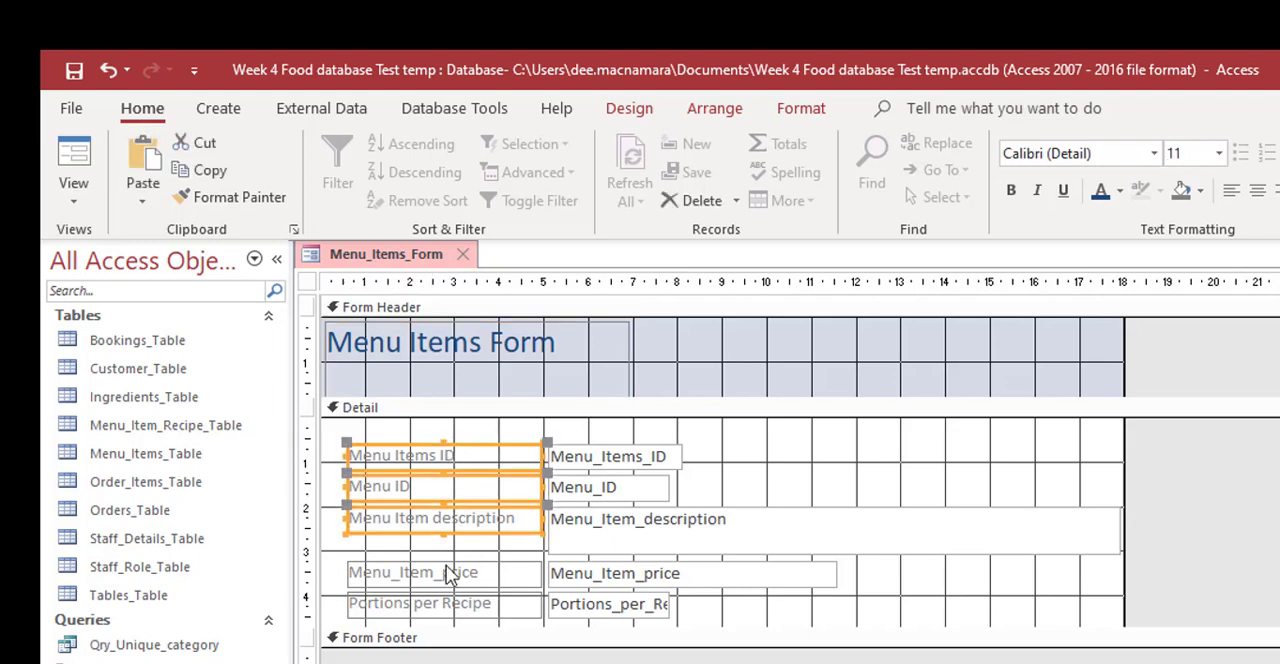
pyautogui.keyDown('shift'); pyautogui.click(446, 578); pyautogui.keyUp('shift')
pyautogui.keyDown('shift'); pyautogui.click(444, 606); pyautogui.keyUp('shift')
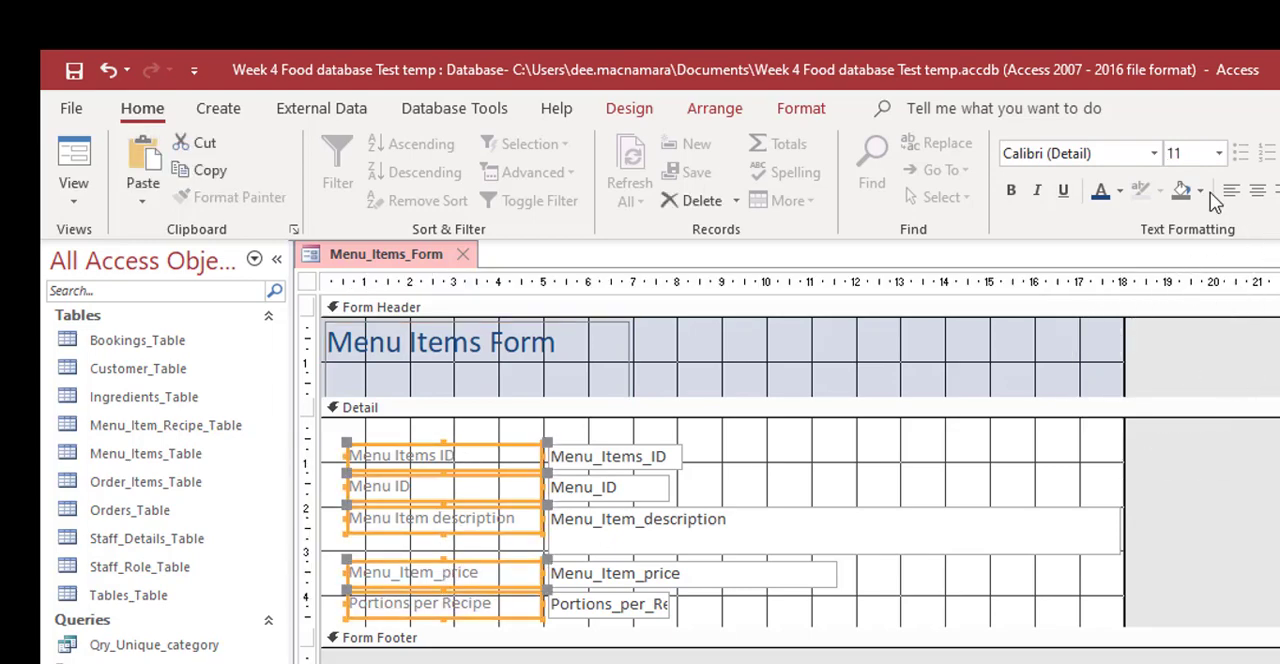
pyautogui.click(1101, 193)
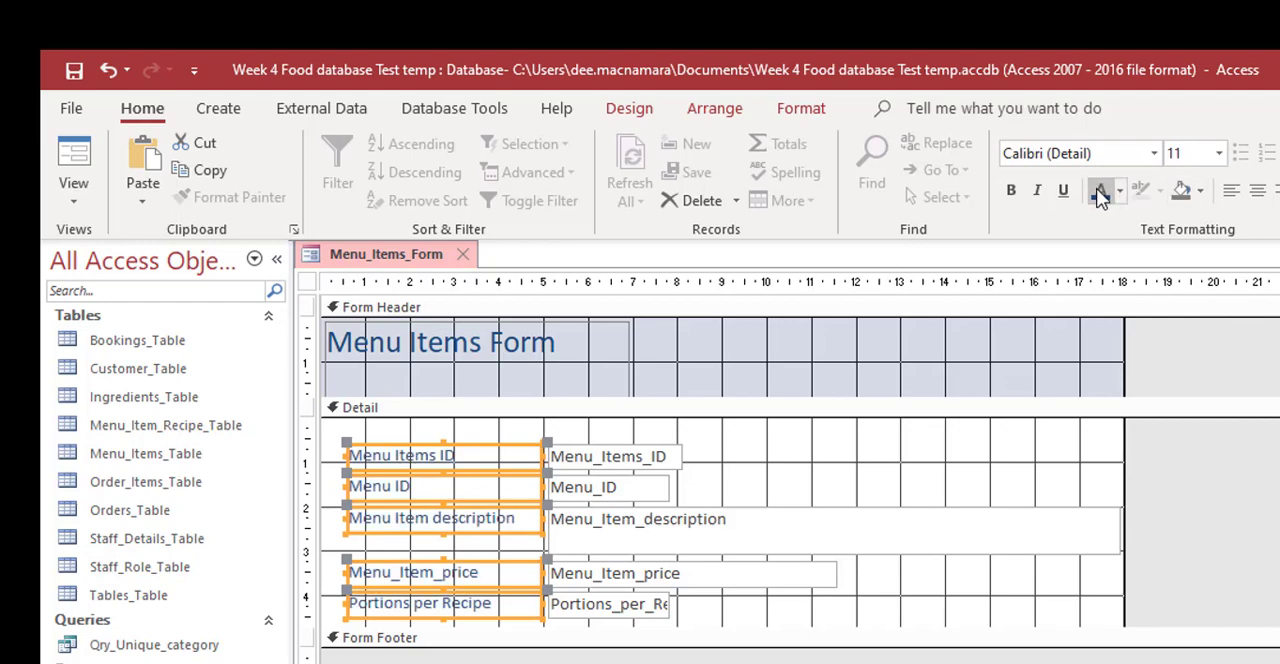
# Step: Set the font color of all five field text boxes to the darkest orange theme shade
pyautogui.click(596, 462)
pyautogui.keyDown('shift'); pyautogui.click(610, 488); pyautogui.keyUp('shift')
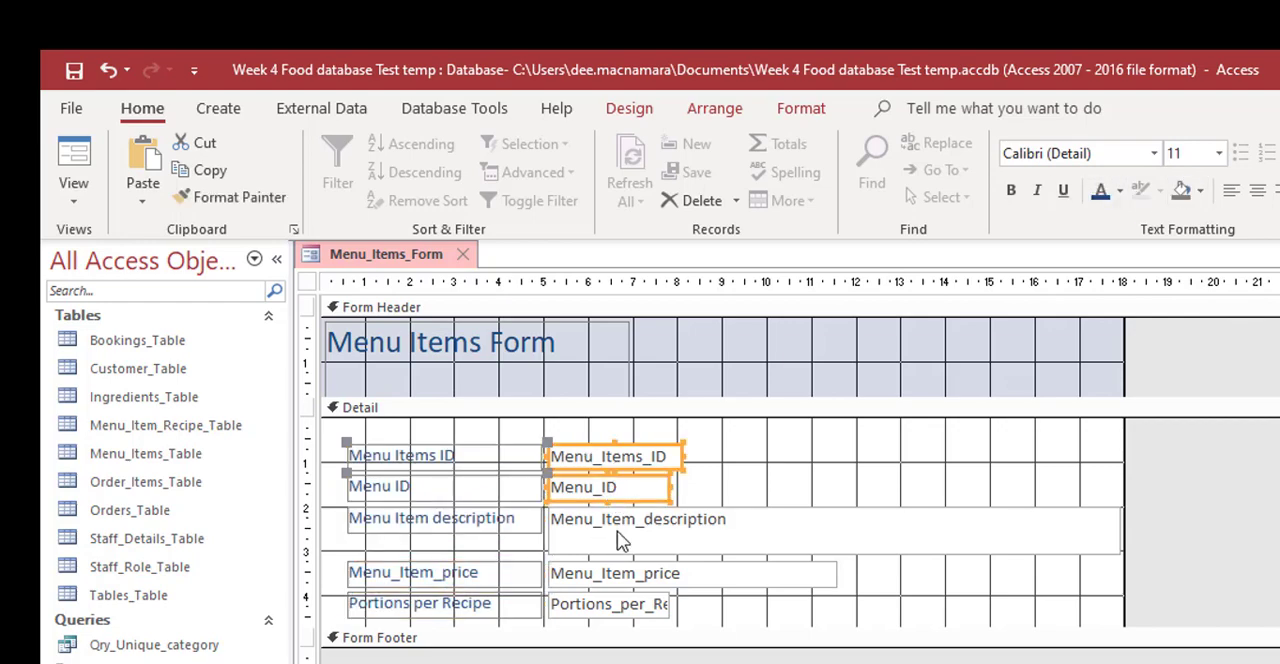
pyautogui.keyDown('shift'); pyautogui.click(622, 540); pyautogui.keyUp('shift')
pyautogui.keyDown('shift'); pyautogui.click(620, 575); pyautogui.keyUp('shift')
pyautogui.keyDown('shift'); pyautogui.click(615, 605); pyautogui.keyUp('shift')
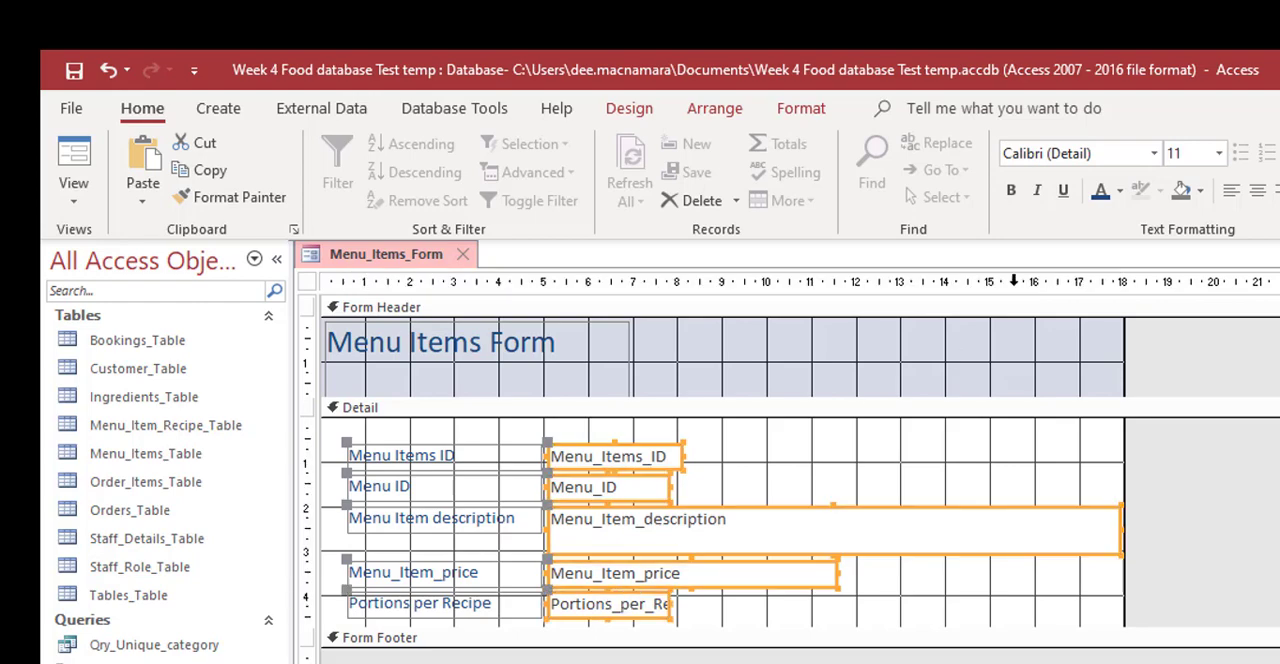
pyautogui.click(1120, 193)
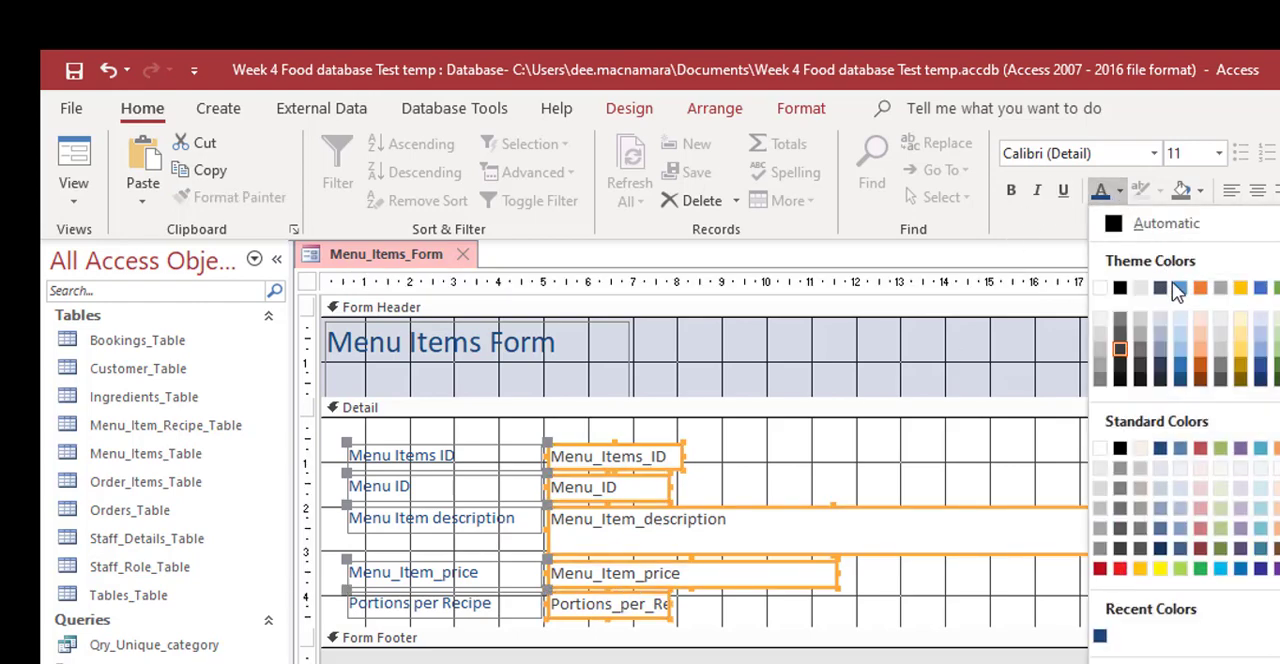
pyautogui.click(1201, 387)
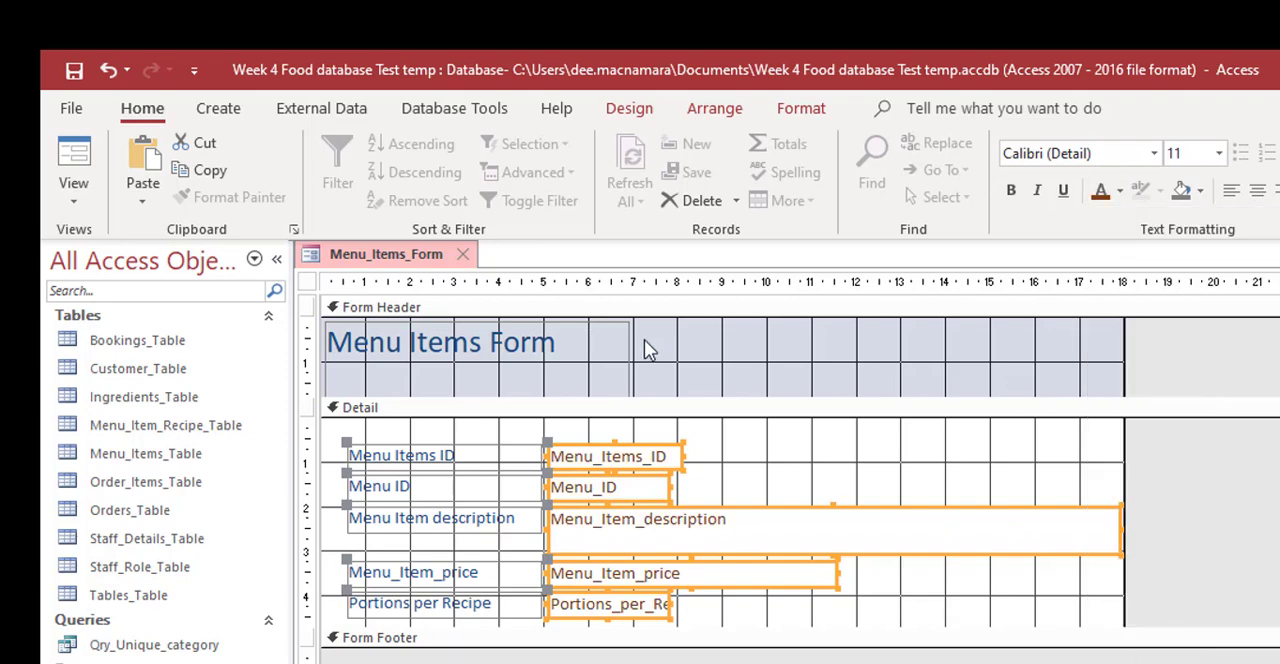
# Step: Preview the recolored form in Form View and return to Design View
pyautogui.click(72, 158)
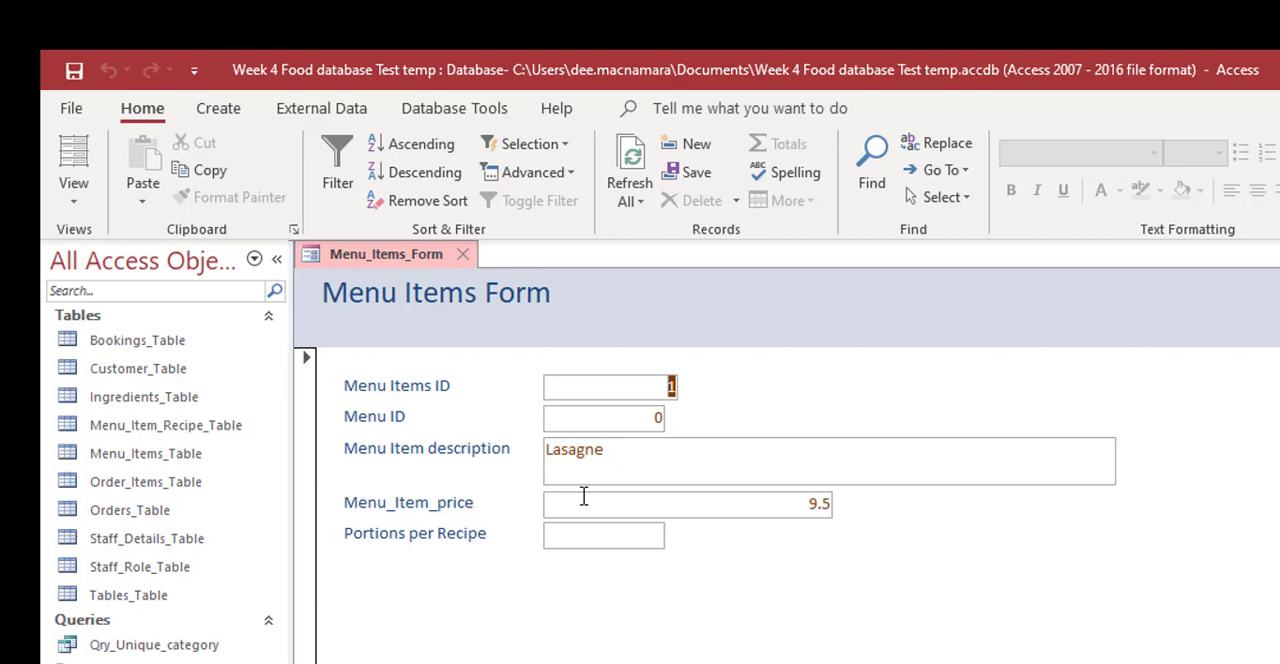
pyautogui.click(72, 200)
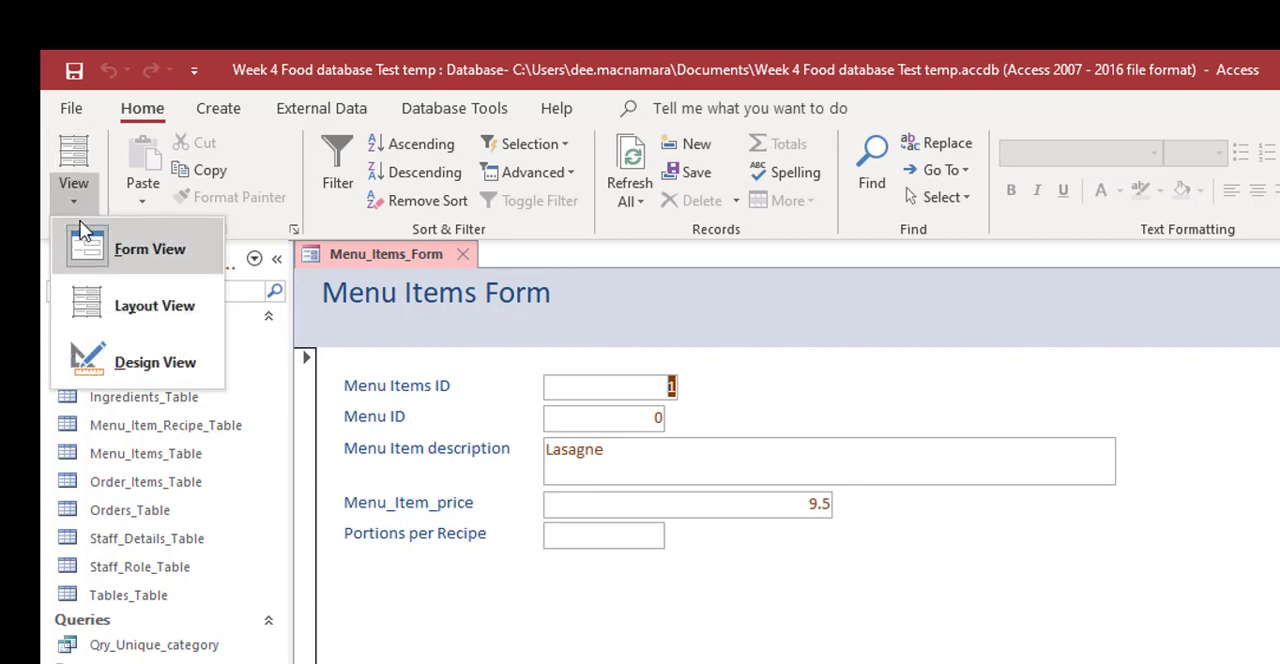
pyautogui.click(88, 355)
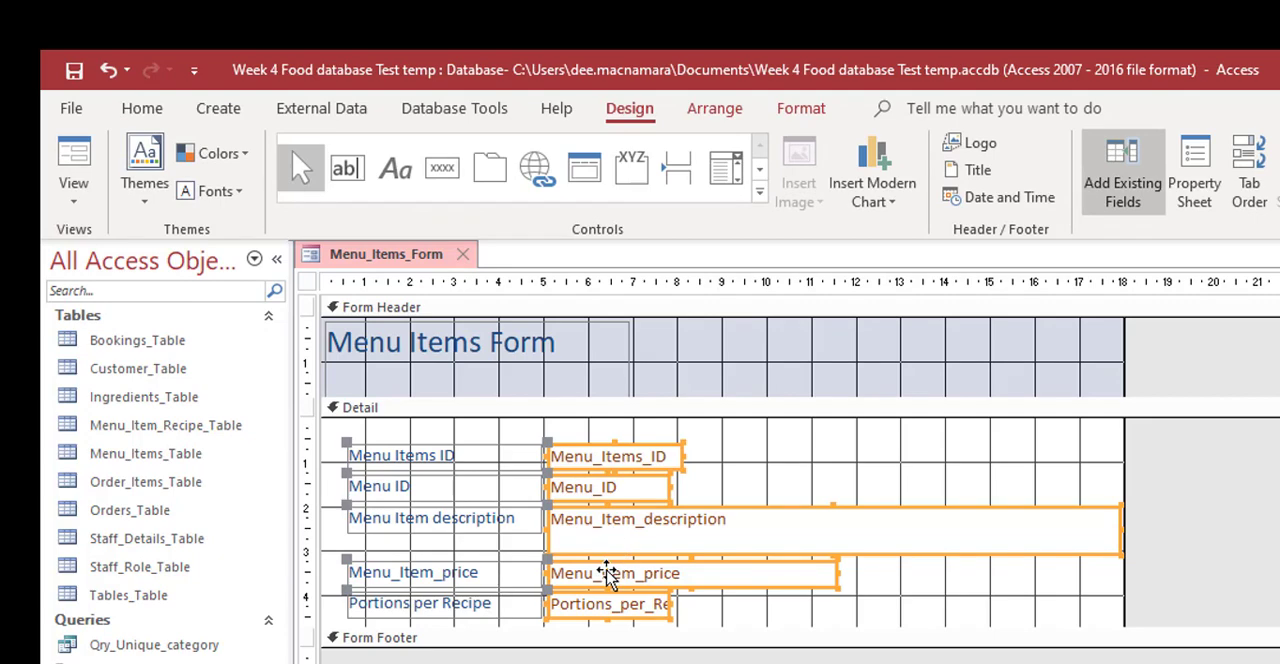
# Step: Delete only the Menu_Item_price text box together with its label, keeping the other fields
pyautogui.press('Delete')
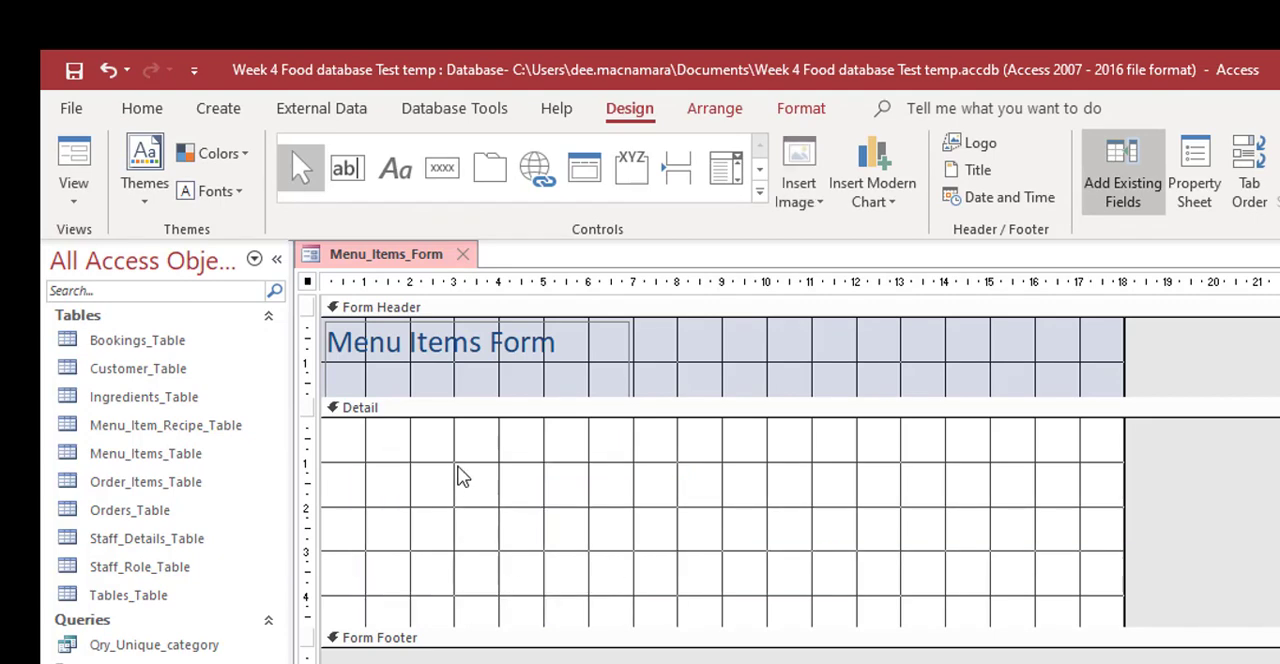
pyautogui.click(108, 70)
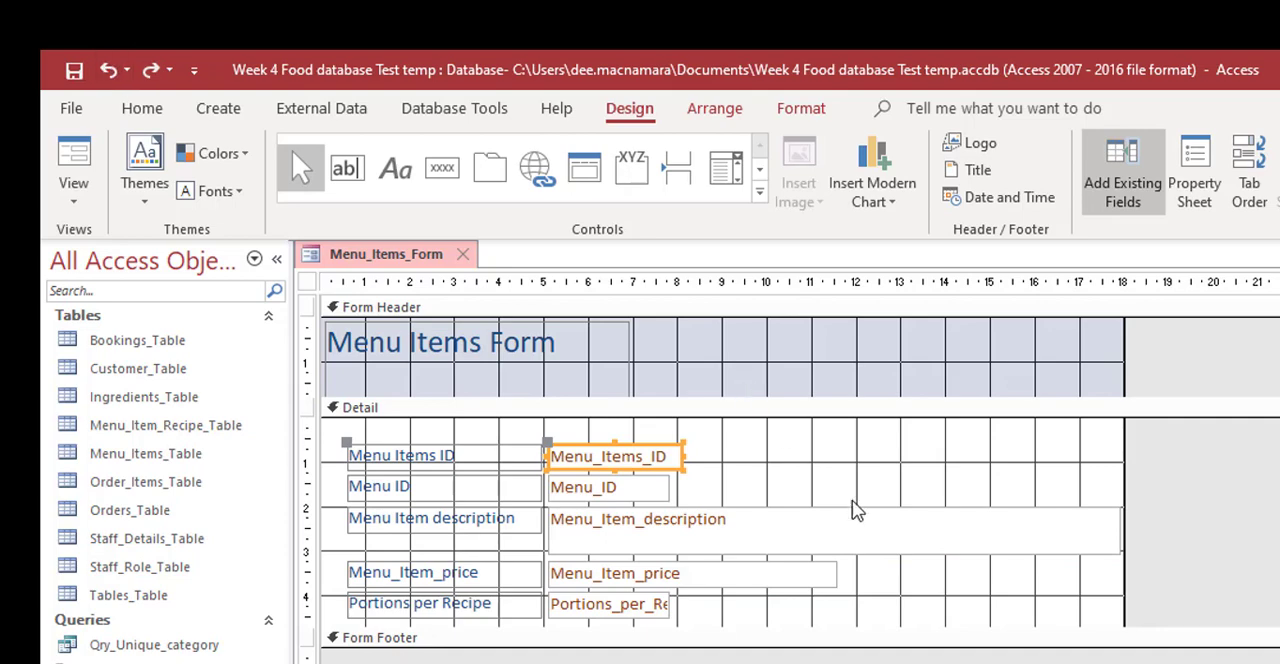
pyautogui.click(840, 592)
pyautogui.click(777, 575)
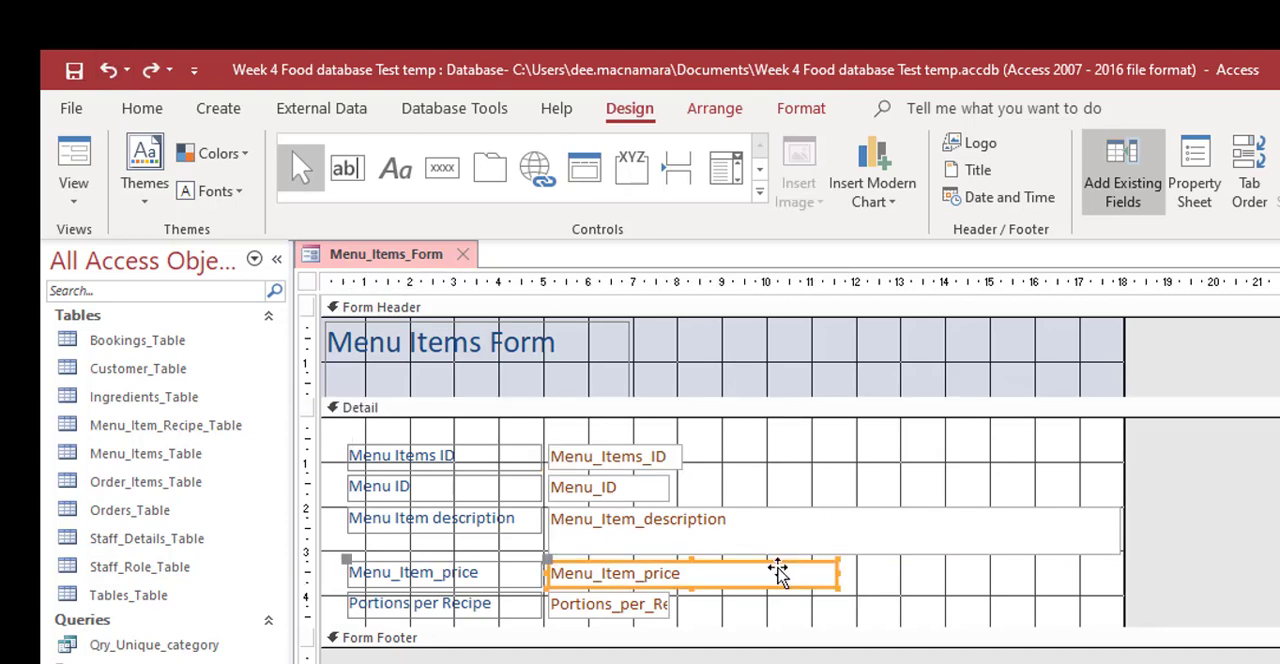
pyautogui.press('Delete')
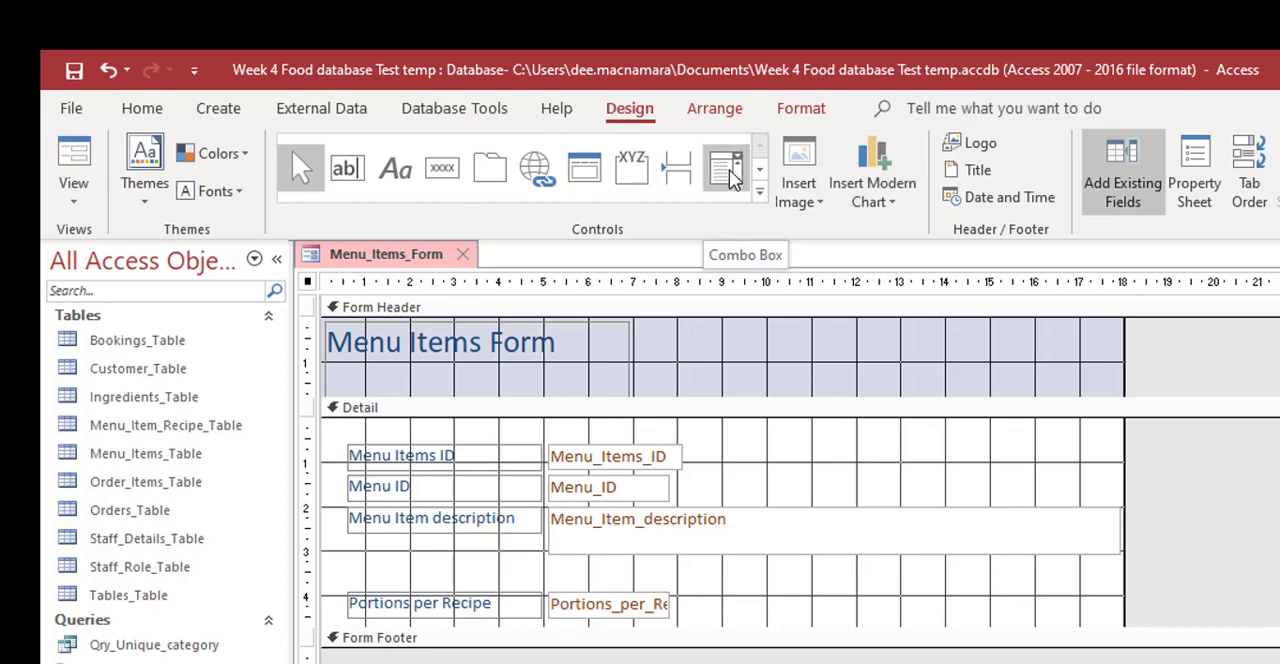
# Step: Draw a combo box about 5 cm wide in the empty row above Portions per Recipe, with its values typed in manually
pyautogui.click(728, 170)
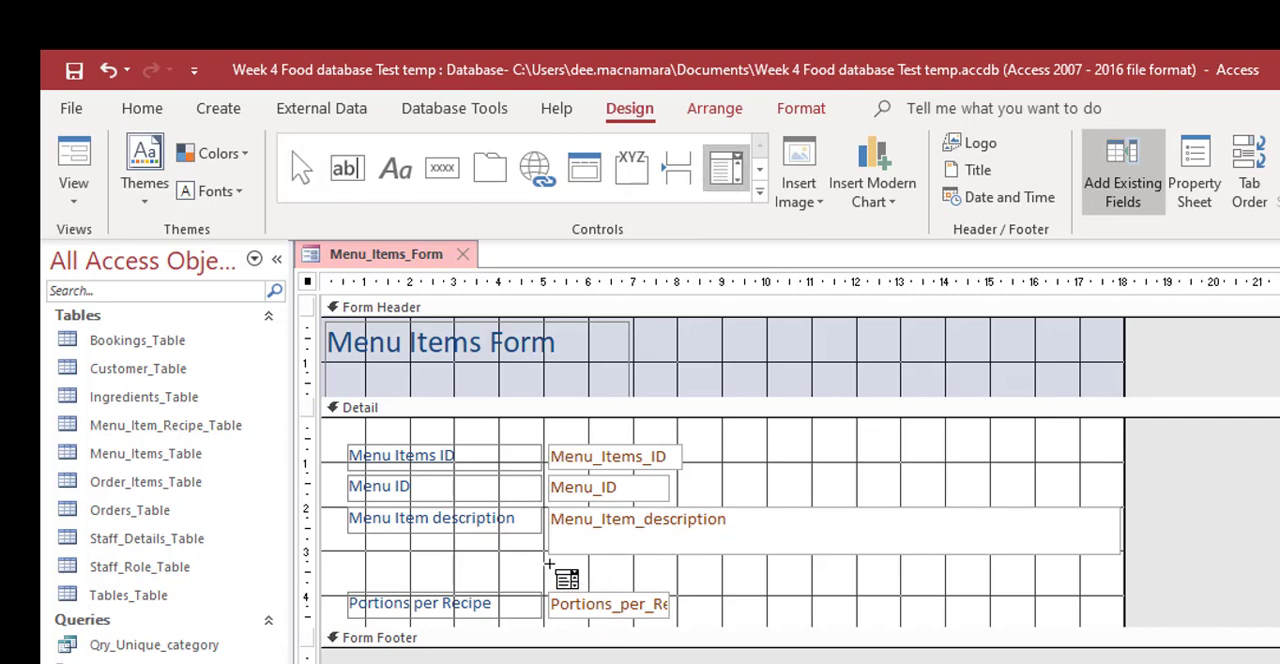
pyautogui.moveTo(548, 566); pyautogui.dragTo(780, 582)
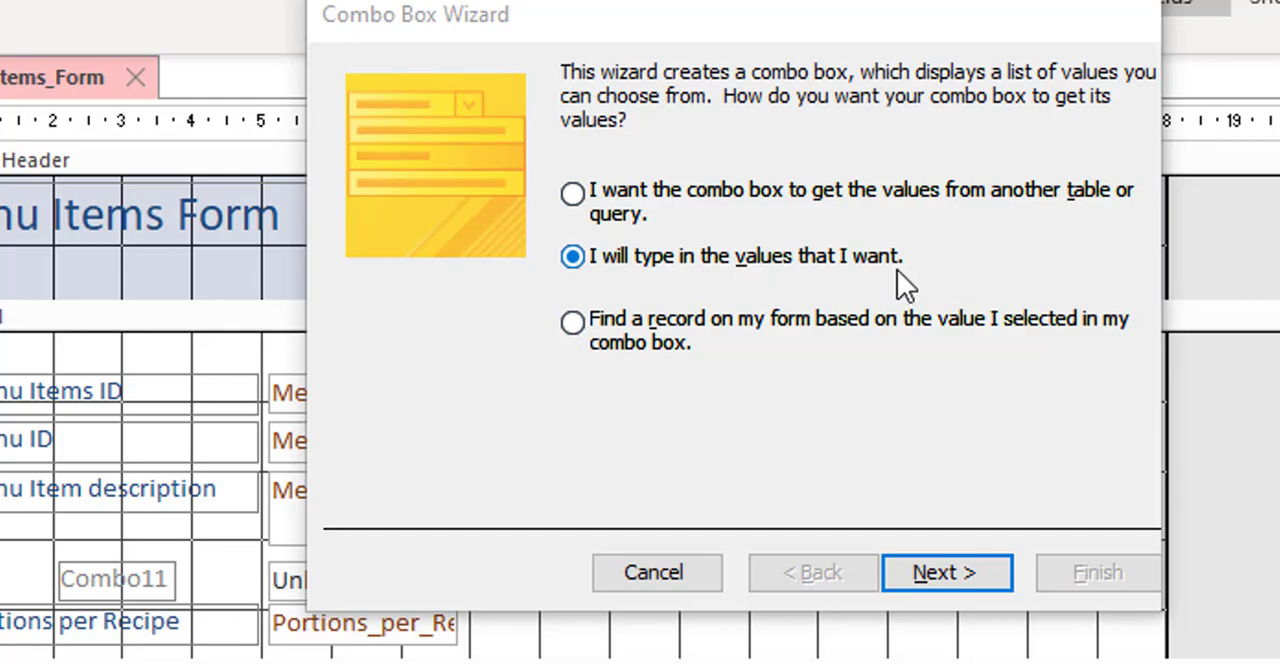
pyautogui.click(950, 575)
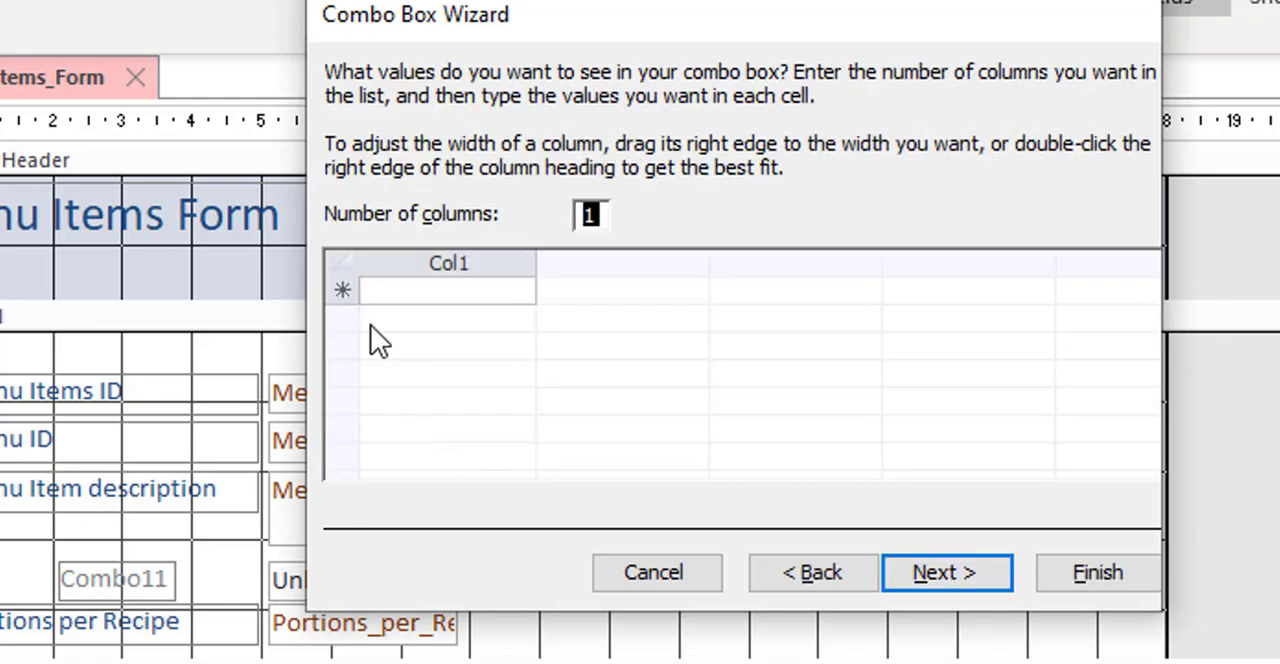
# Step: Fill the combo box list with 1.50, 2.50, 5.00, 10.00, 12.50 and 15.00, storing the chosen value in the Menu_Item_price field
pyautogui.click(421, 292)
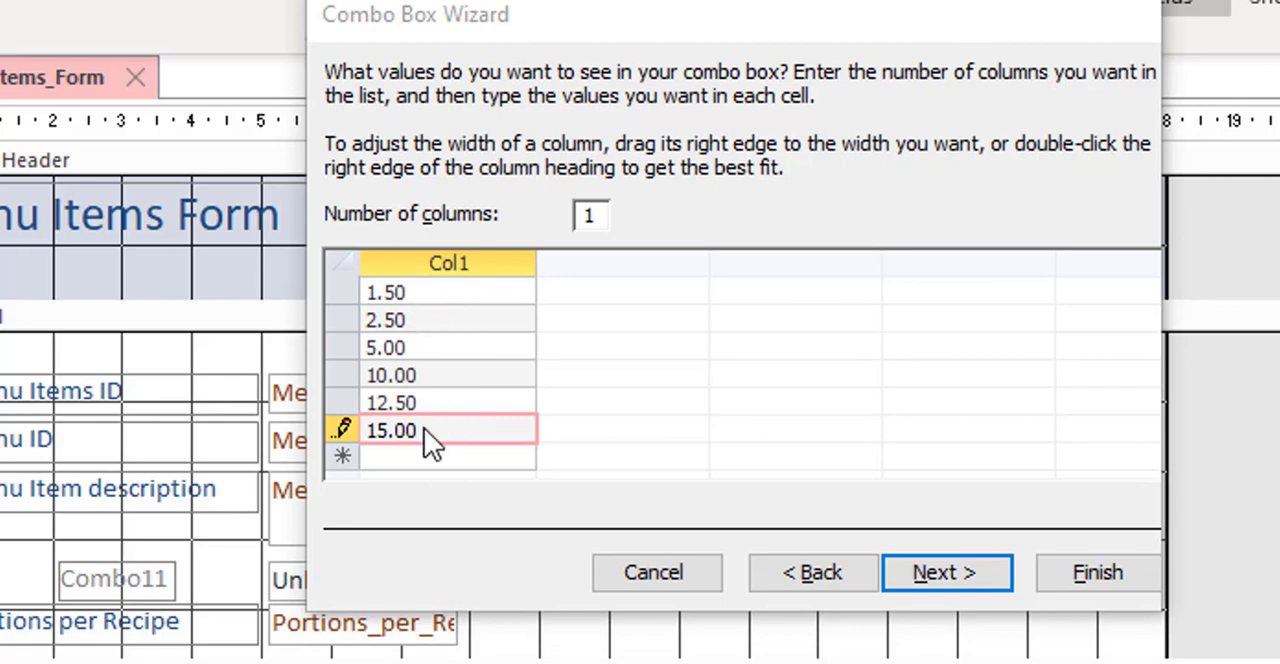
pyautogui.click(969, 572)
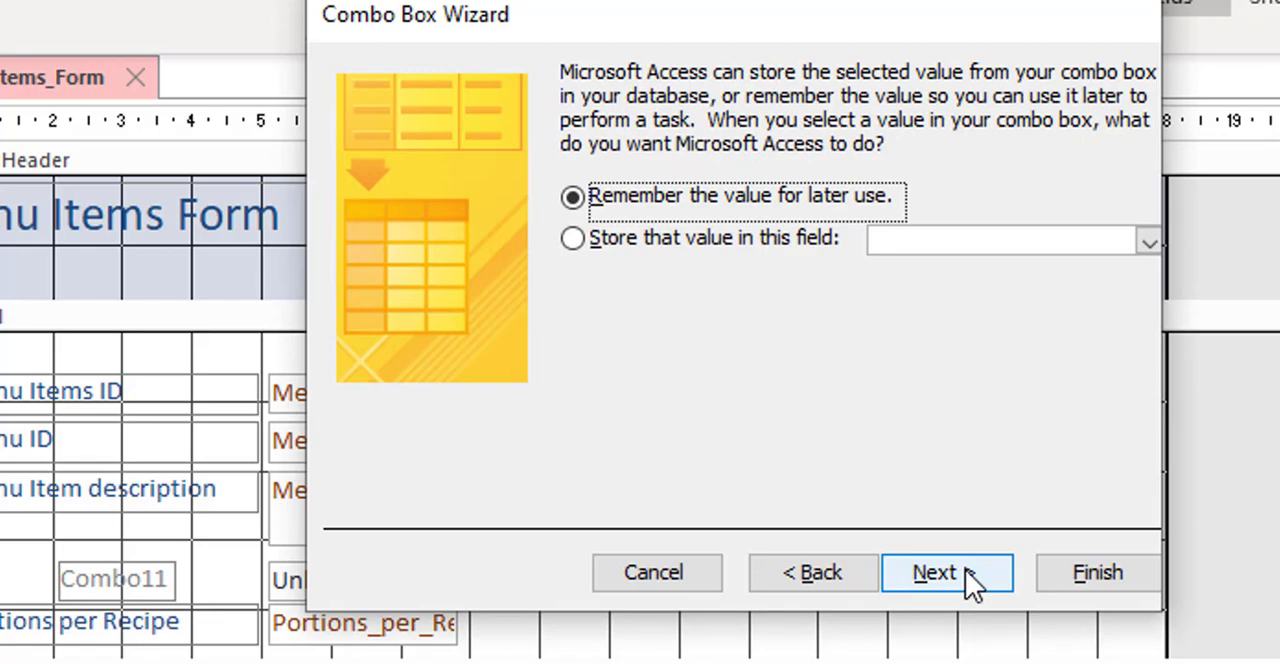
pyautogui.click(674, 239)
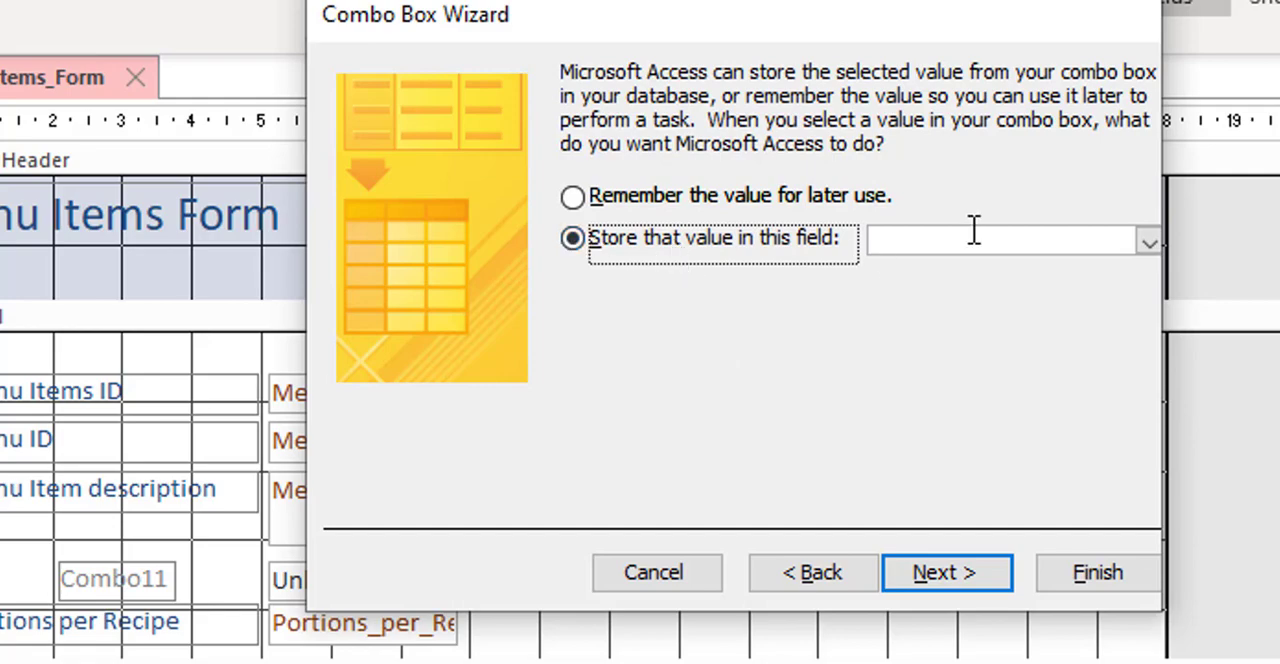
pyautogui.click(1148, 243)
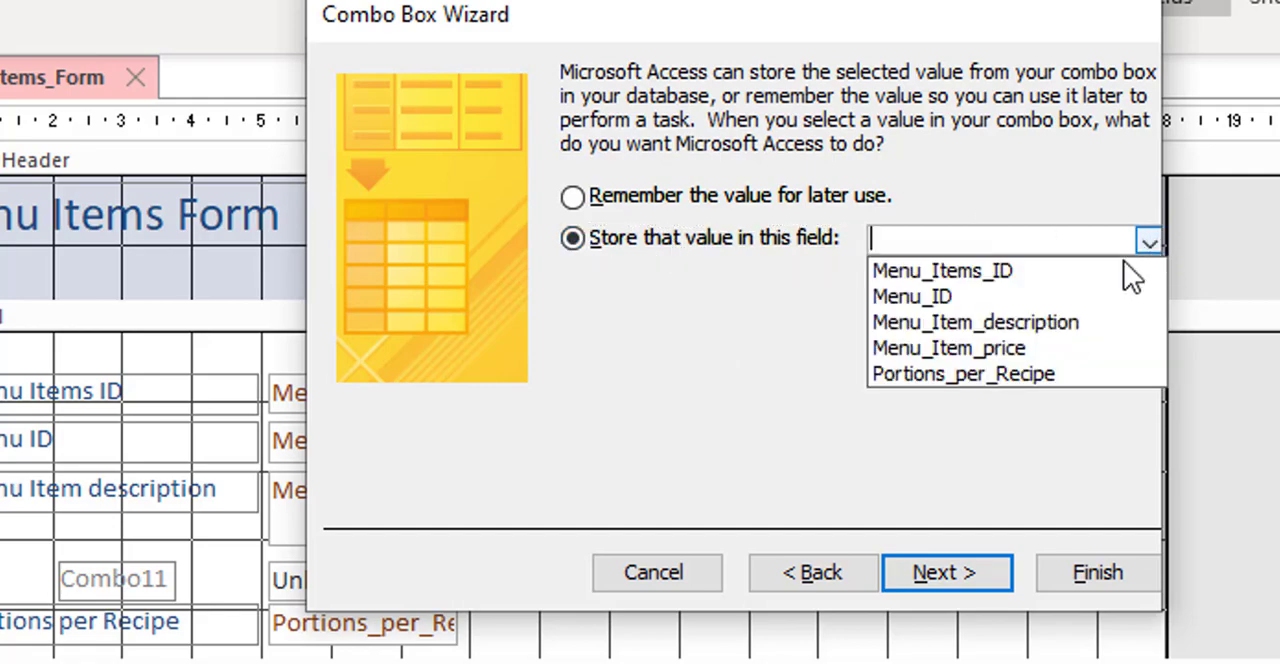
pyautogui.click(1041, 356)
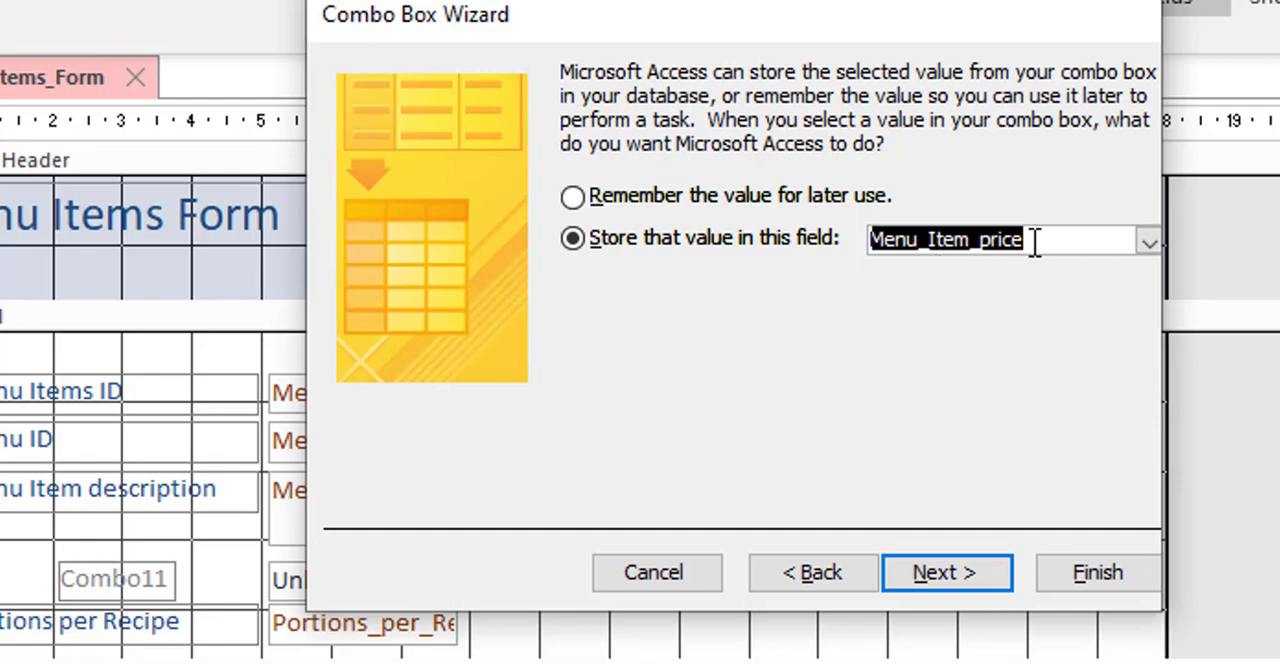
pyautogui.click(941, 574)
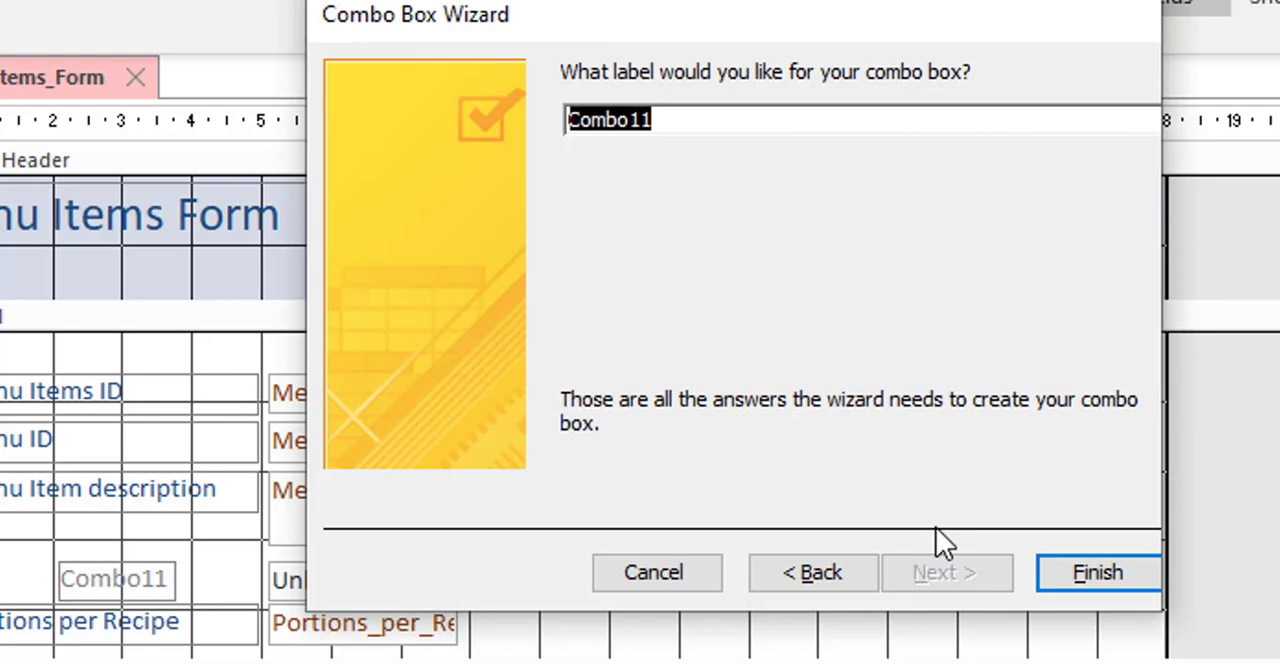
# Step: Label the combo box Menu Item Price and finish creating it
pyautogui.write('Menu Item Price')
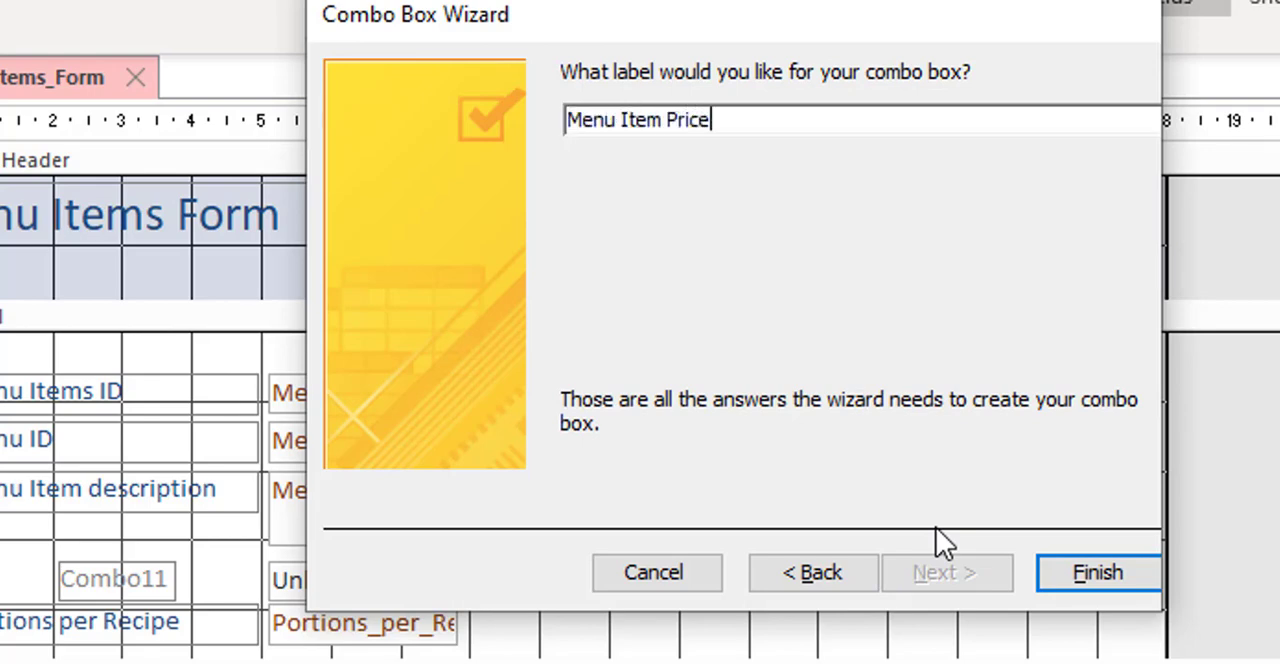
pyautogui.click(1090, 568)
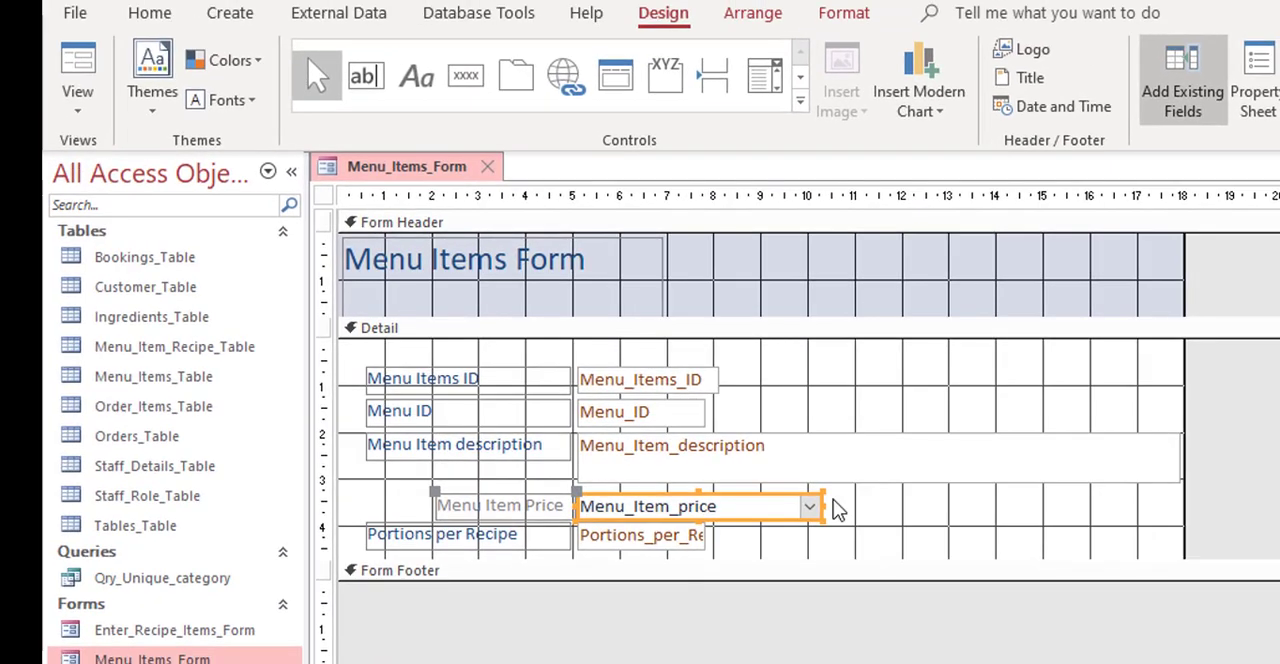
# Step: Check the price choices in Form View on the first record and on a new blank record, then return to Design View
pyautogui.click(82, 63)
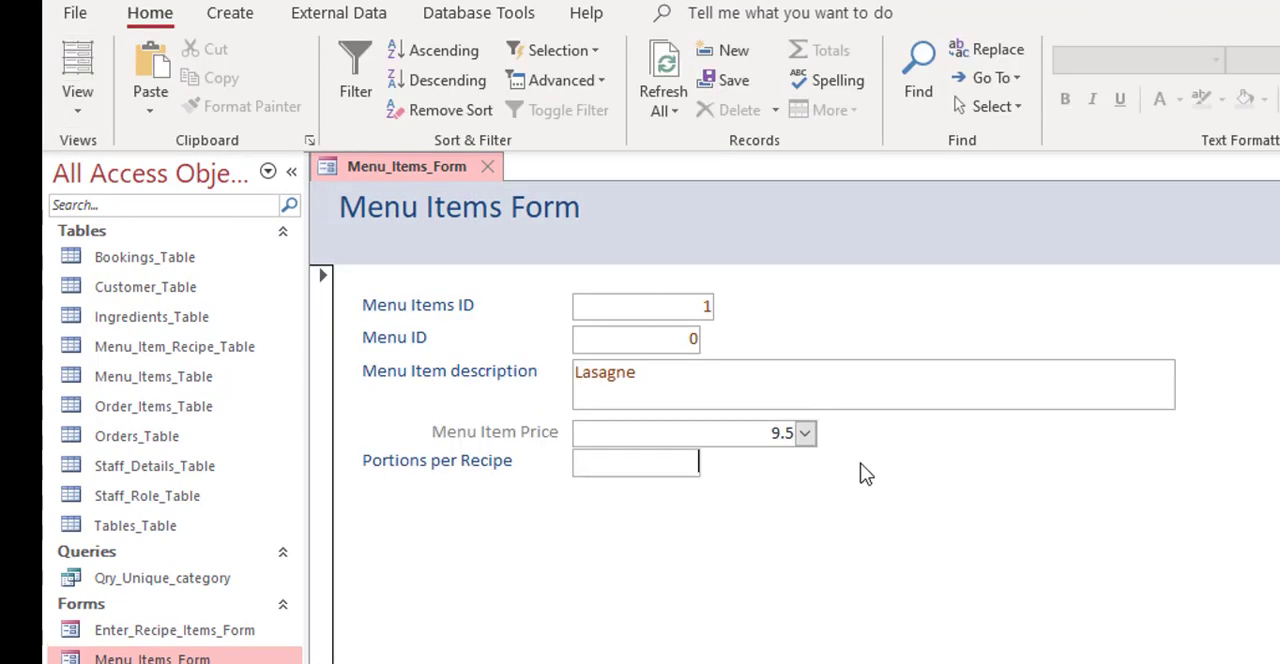
pyautogui.click(805, 434)
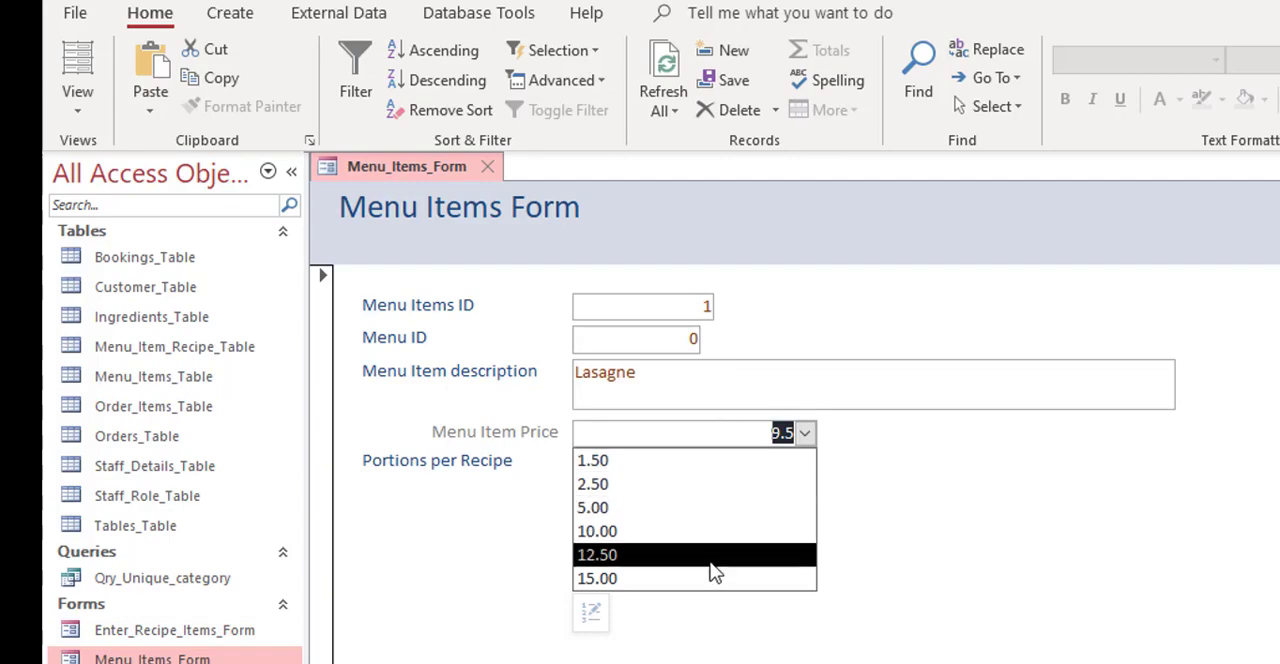
pyautogui.click(900, 470)
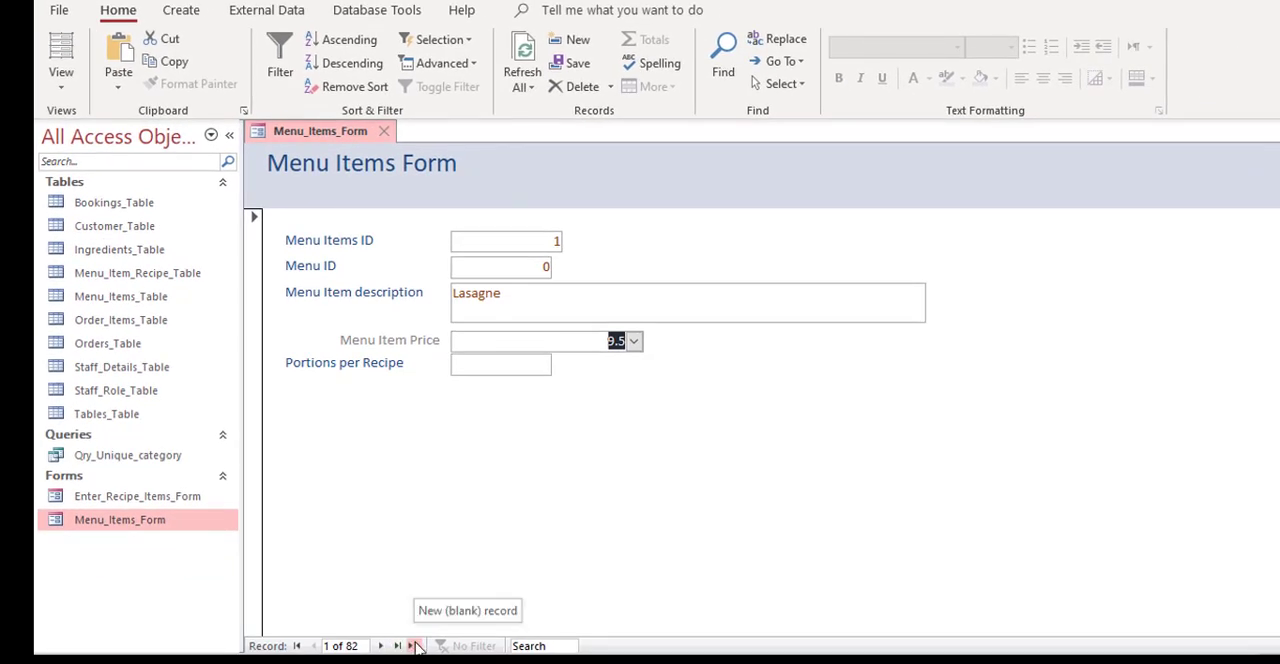
pyautogui.click(413, 646)
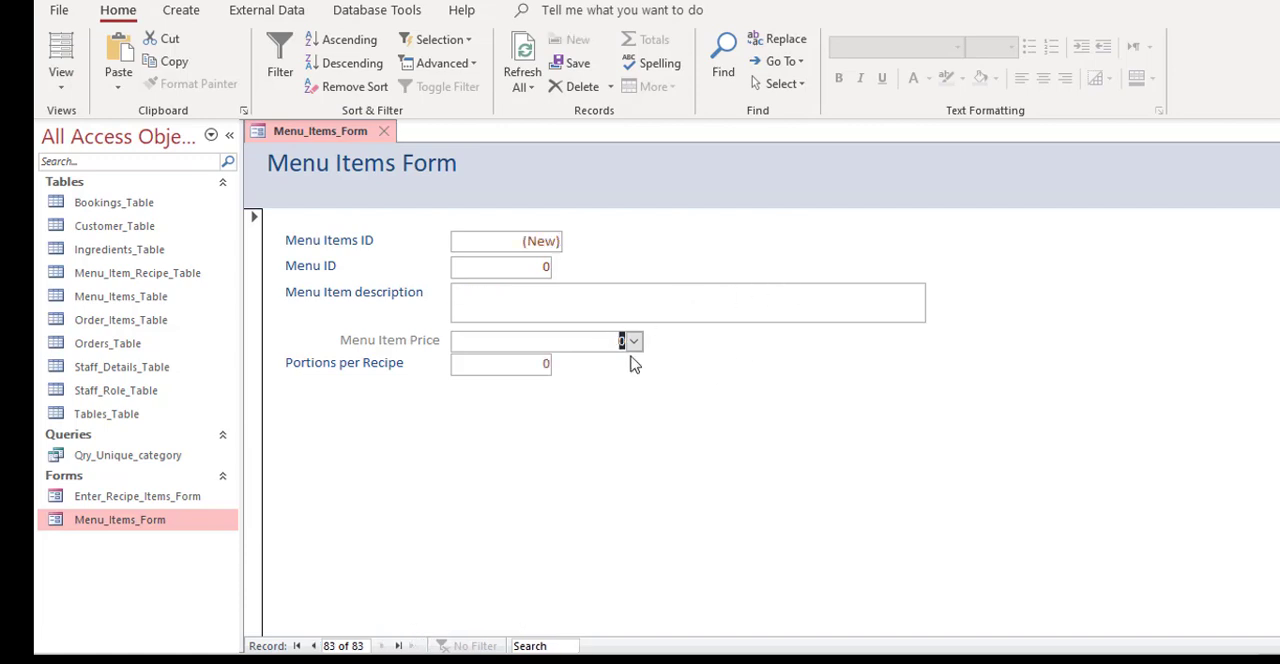
pyautogui.click(634, 341)
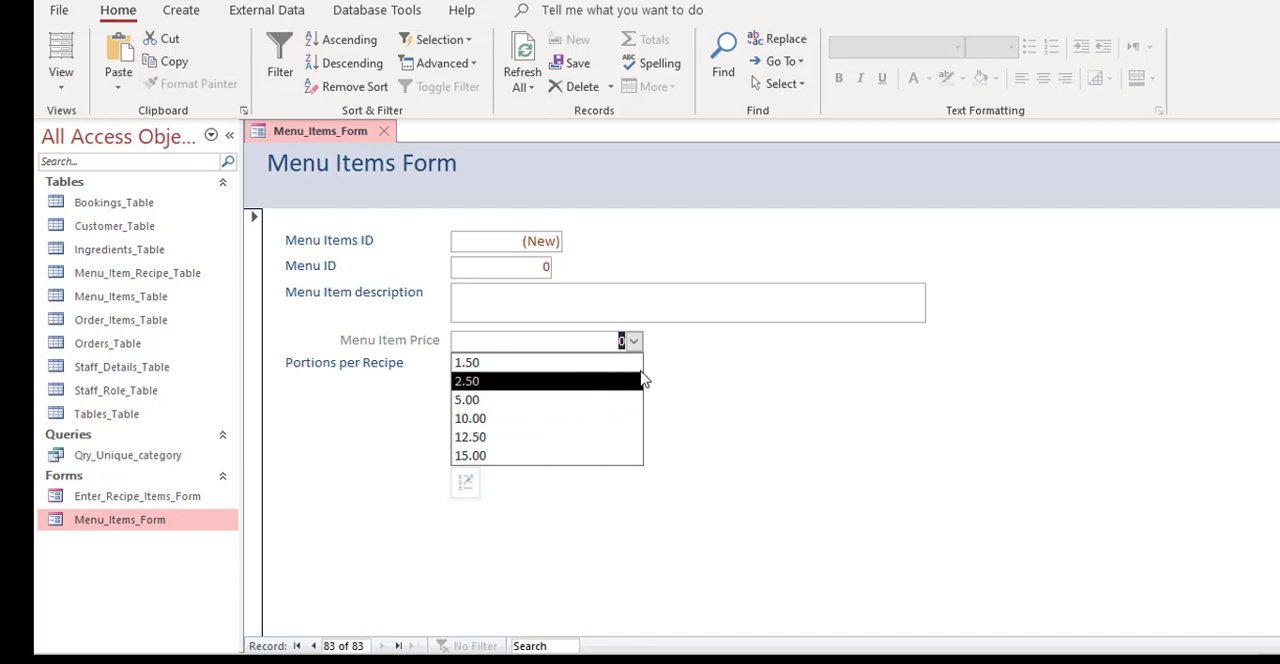
pyautogui.click(687, 362)
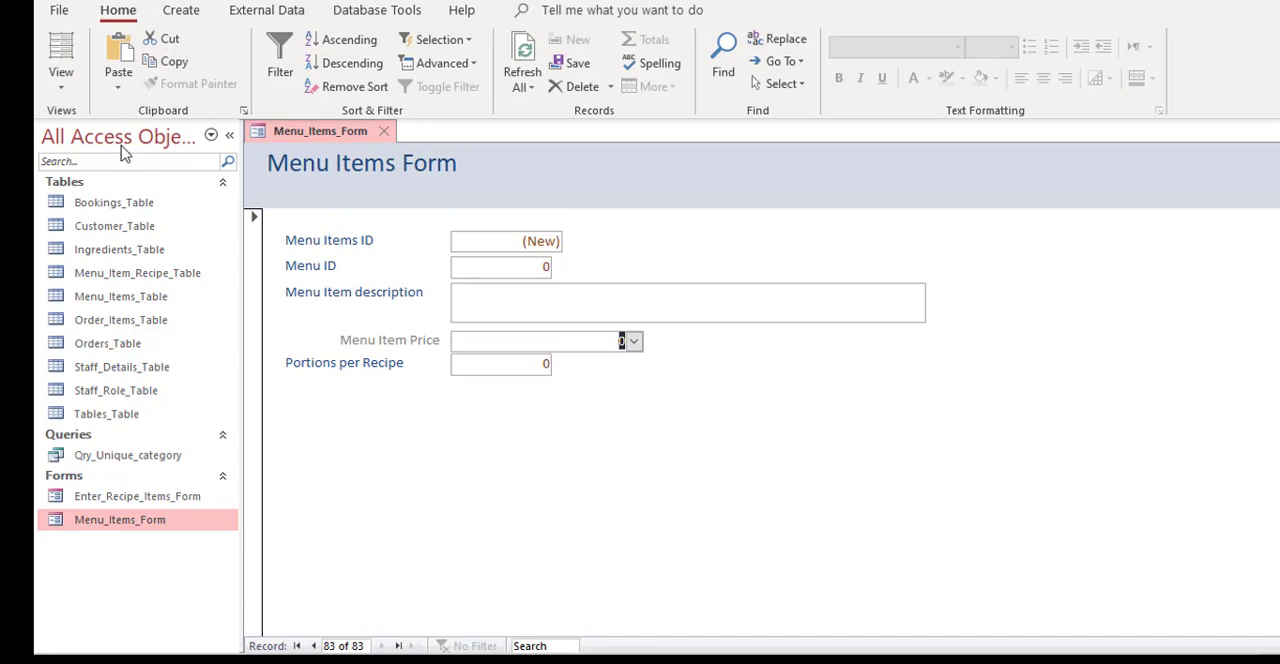
pyautogui.click(60, 76)
pyautogui.click(86, 214)
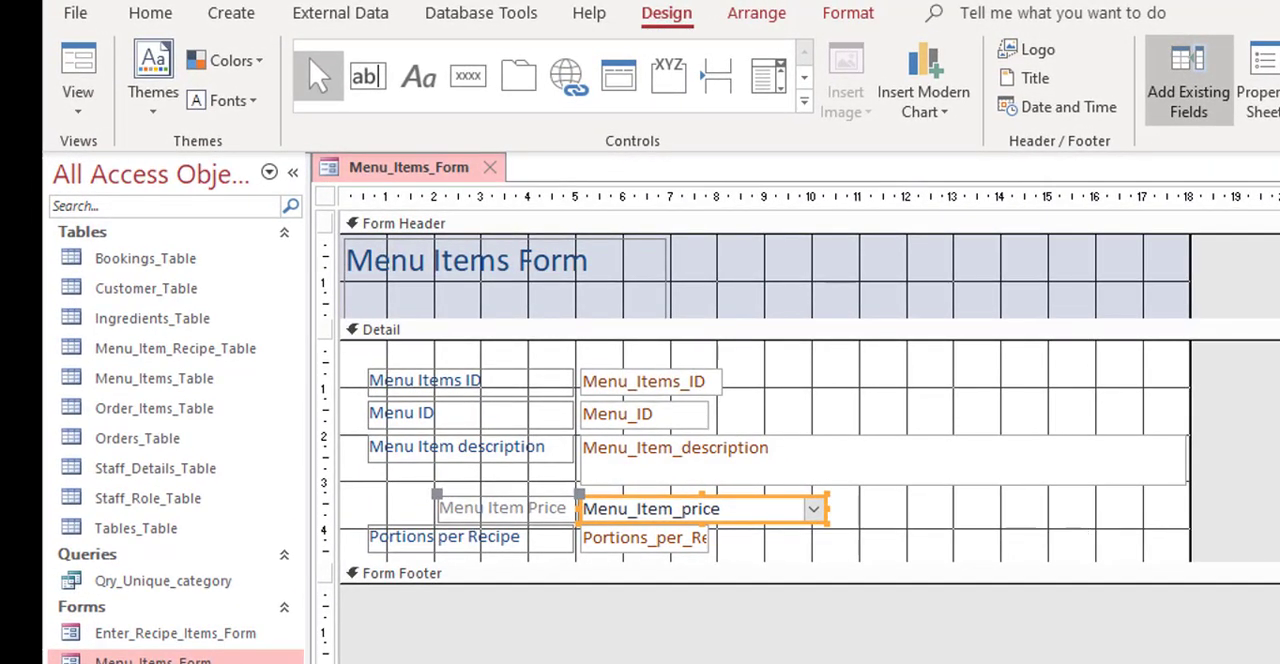
# Step: Add a command button beside the price combo box with the Go To Next Record action and the Arrow Right picture, keeping the default name
pyautogui.click(920, 515)
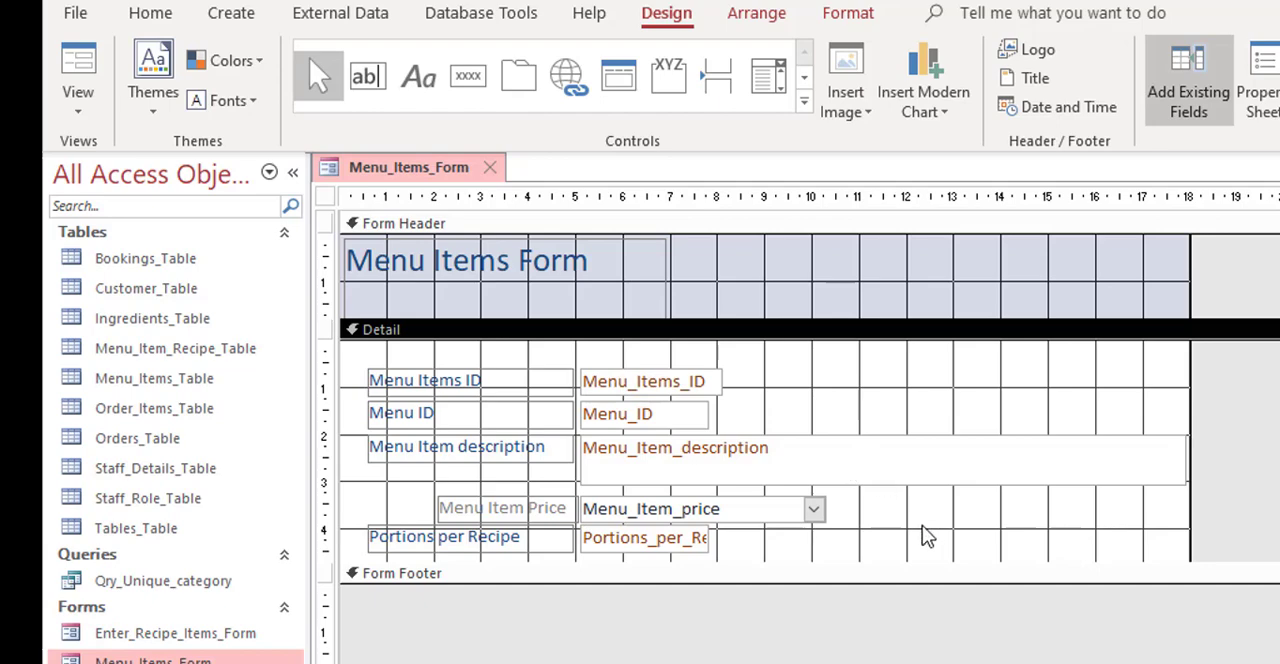
pyautogui.click(467, 76)
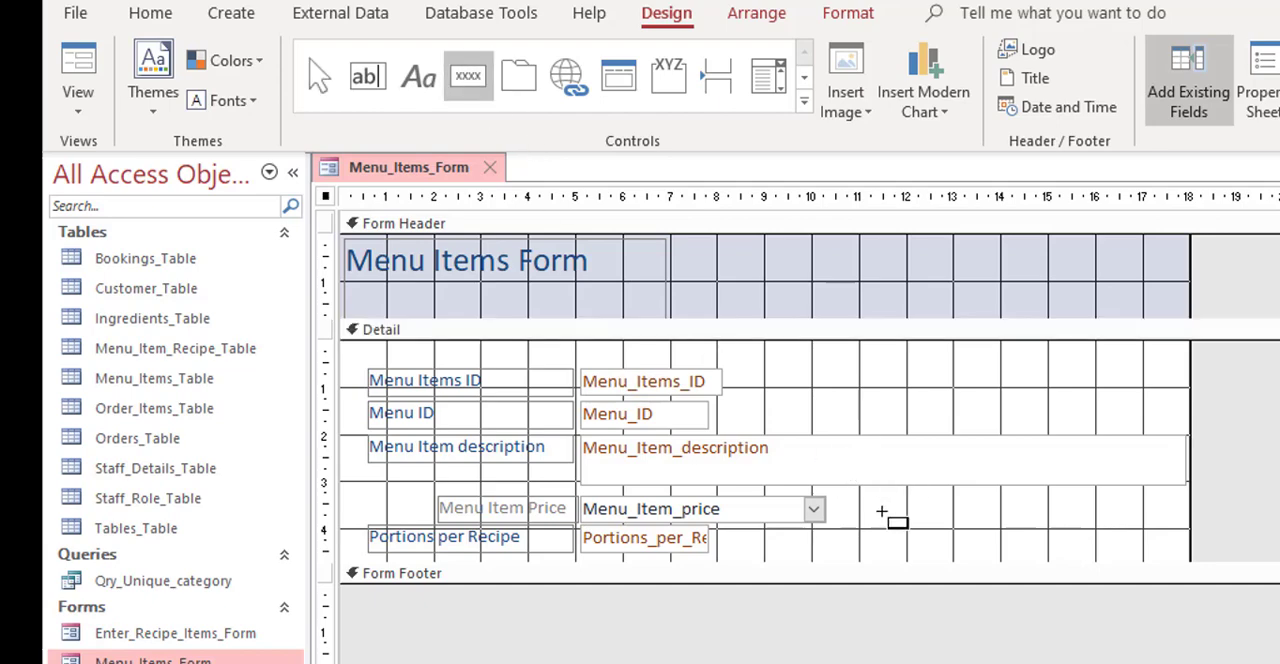
pyautogui.moveTo(883, 507); pyautogui.dragTo(1058, 545)
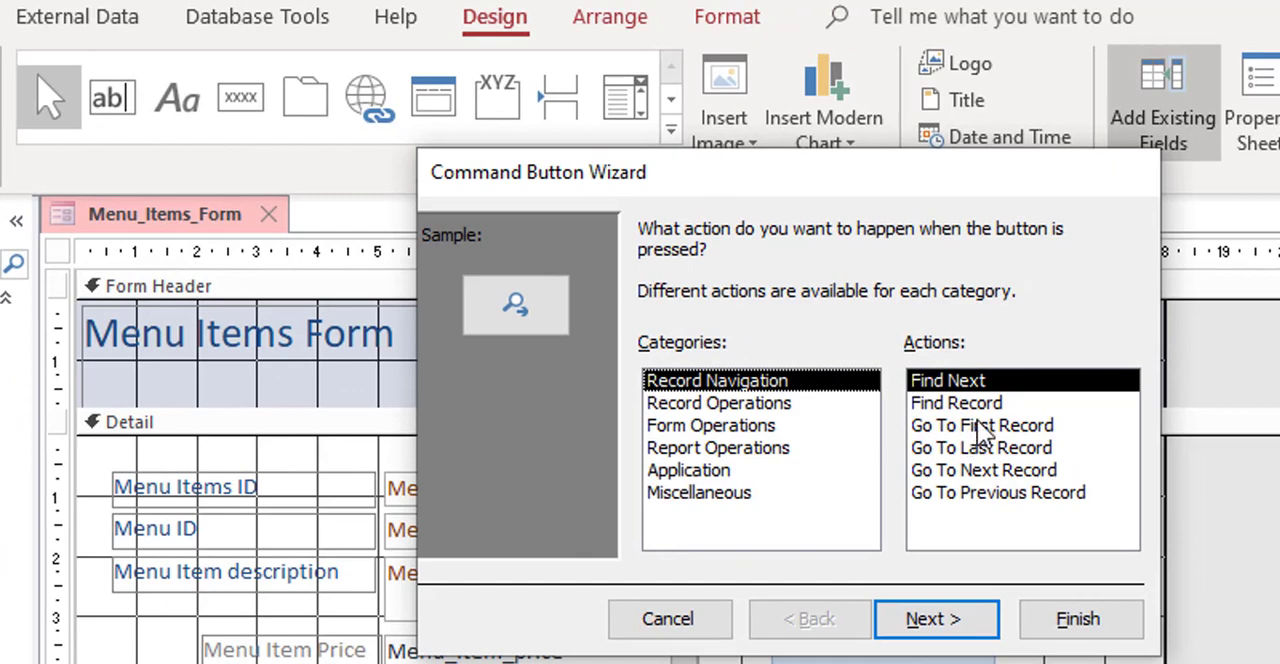
pyautogui.click(1006, 472)
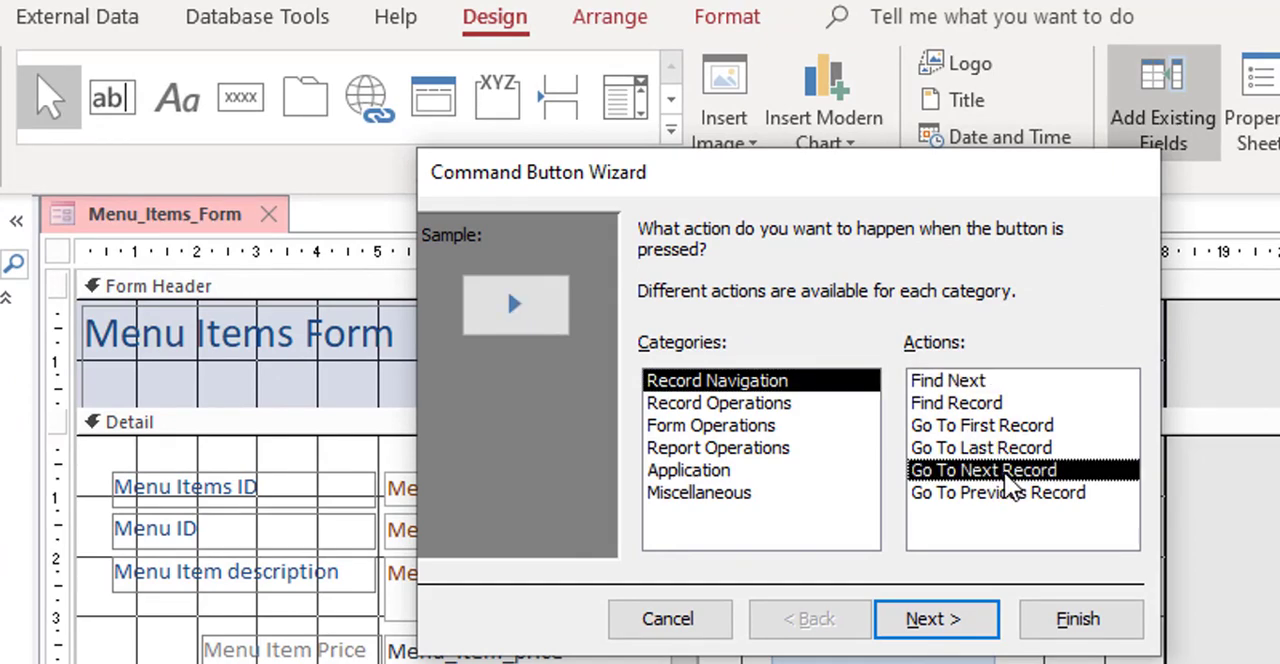
pyautogui.click(945, 620)
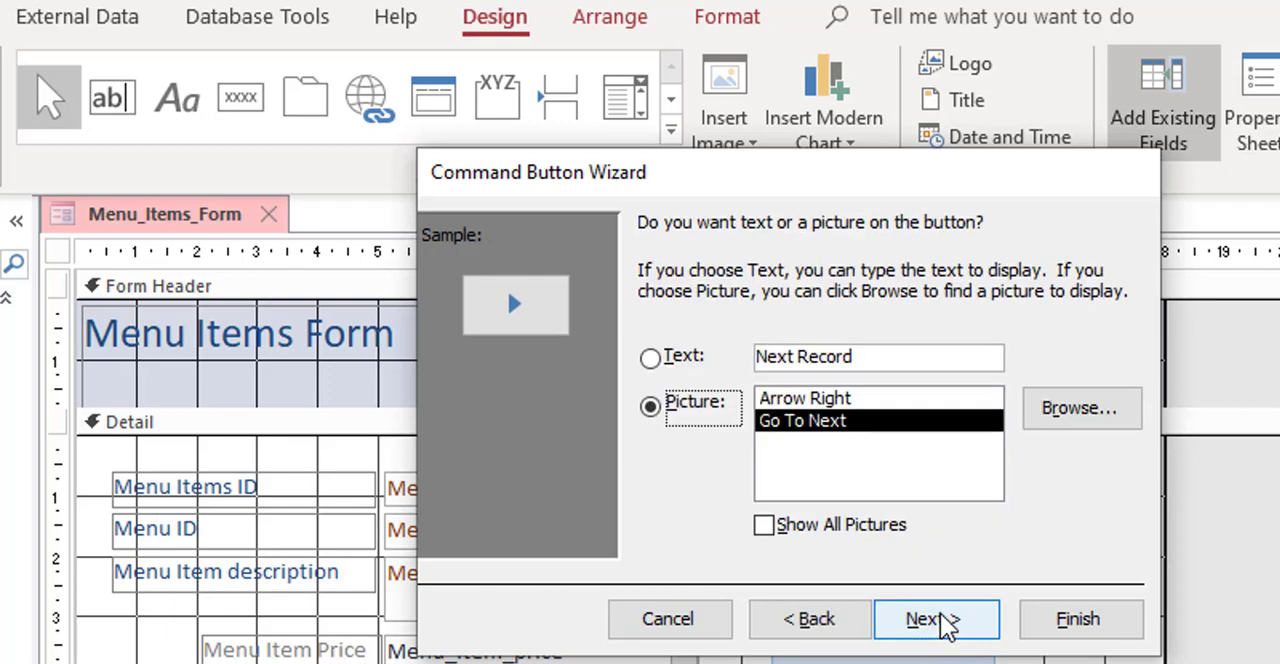
pyautogui.click(846, 398)
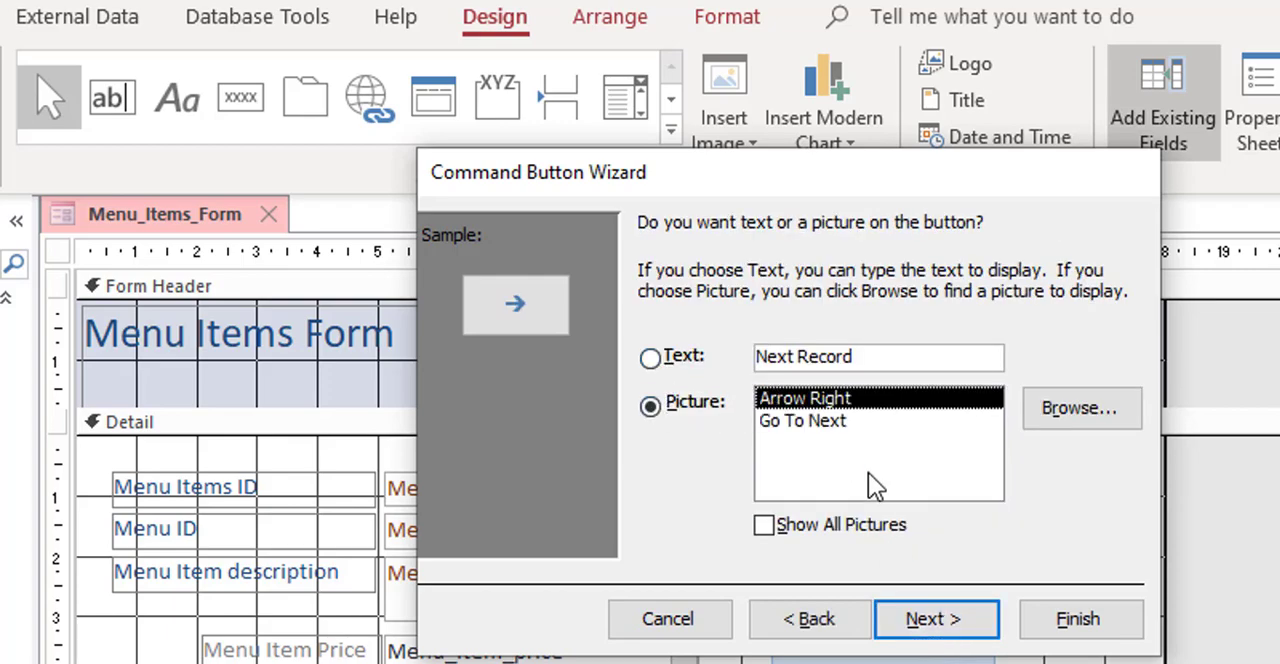
pyautogui.click(930, 622)
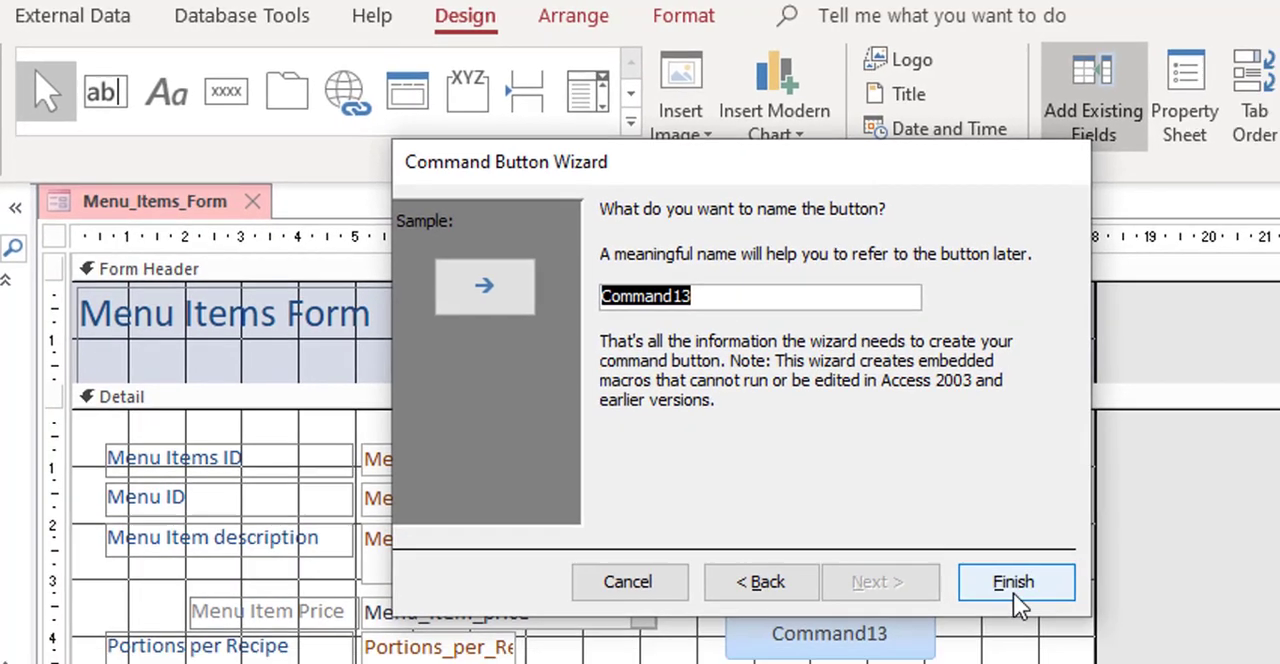
pyautogui.click(1080, 625)
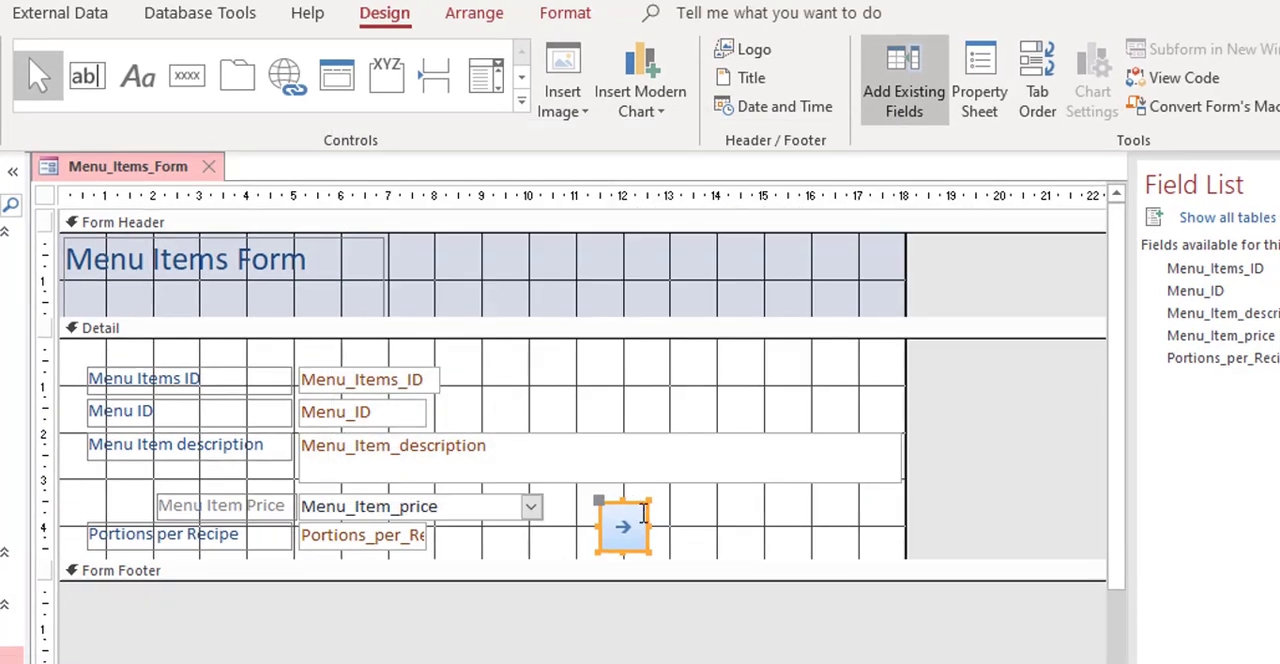
# Step: Move the next-record button further right to about the 14 cm mark, leaving room beside the price combo box
pyautogui.click(652, 508)
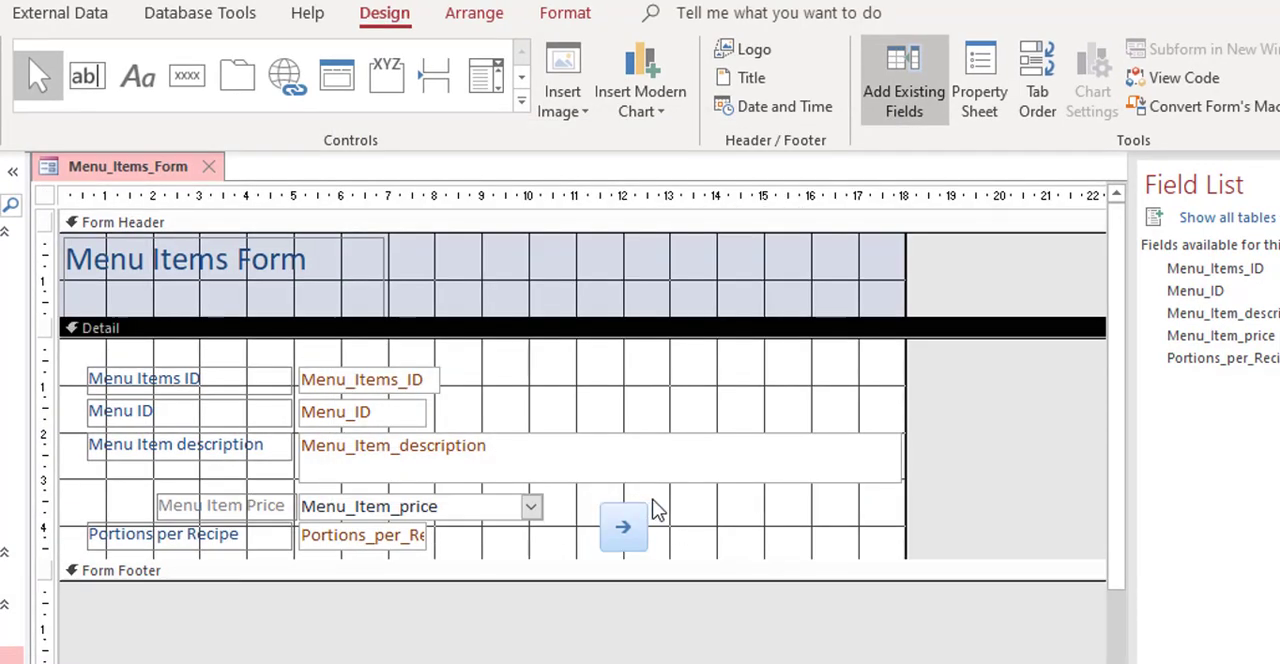
pyautogui.click(636, 505)
pyautogui.moveTo(634, 503); pyautogui.dragTo(742, 497)
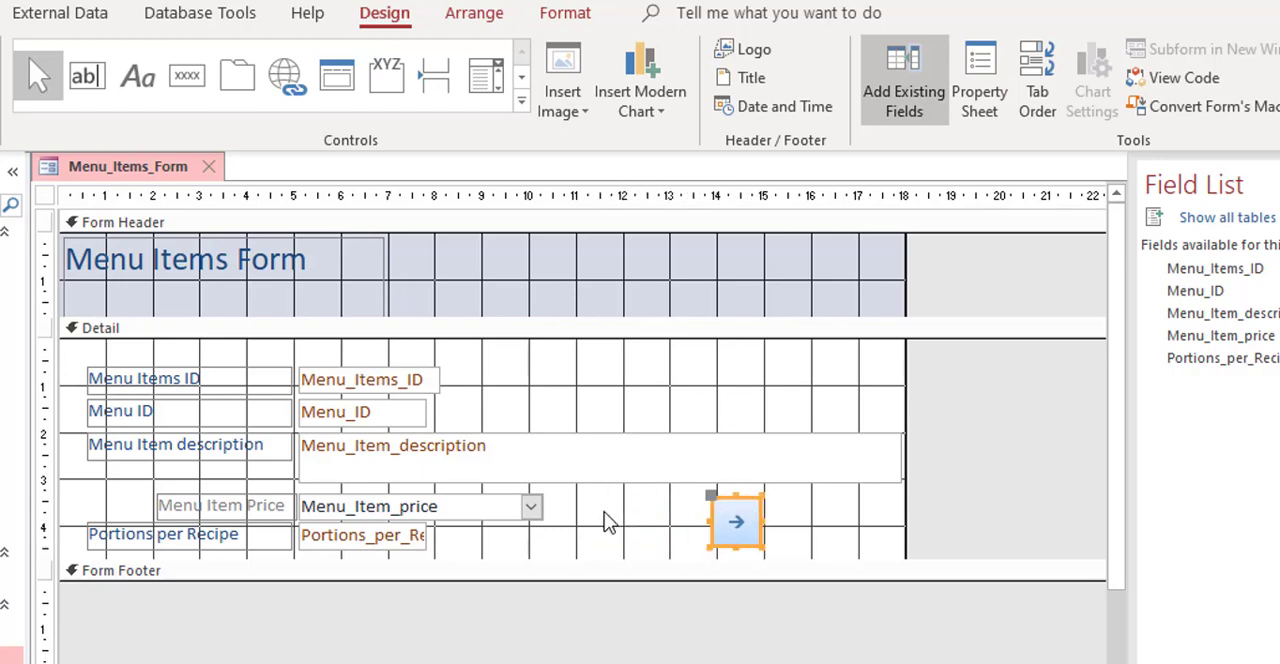
# Step: Add a Go To Previous Record button with the Go To Previous picture, placed between the price combo box and the next-record button, level with it
pyautogui.click(198, 91)
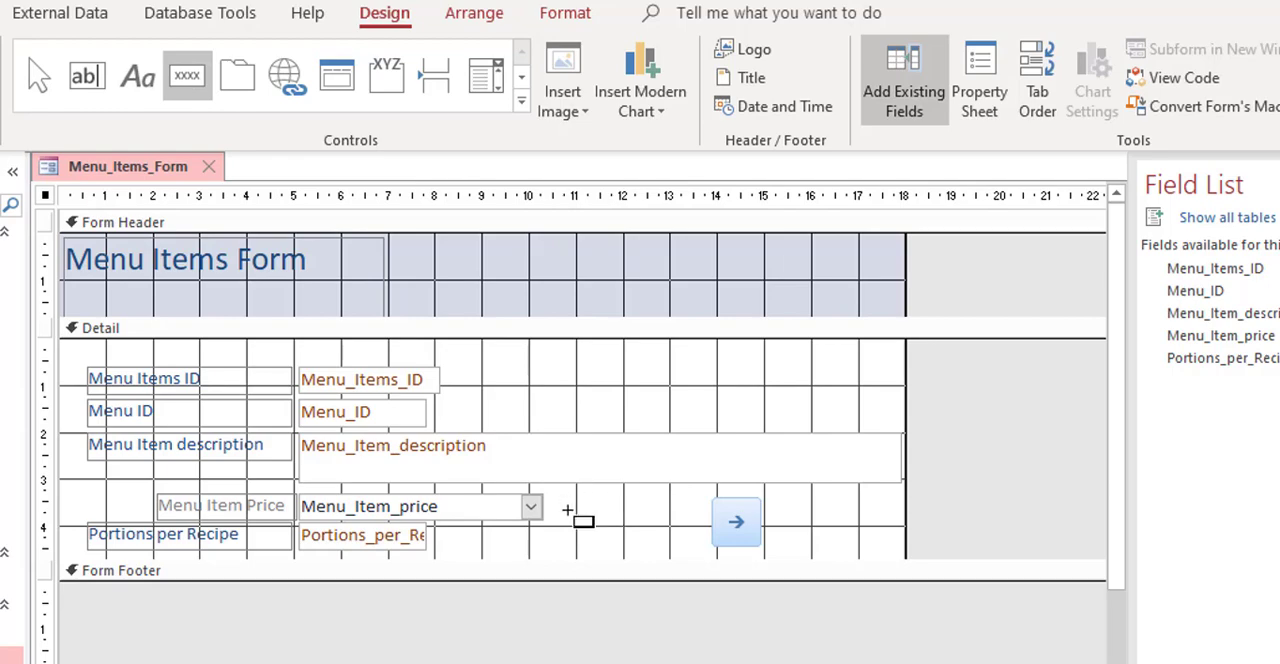
pyautogui.moveTo(567, 511); pyautogui.dragTo(635, 541)
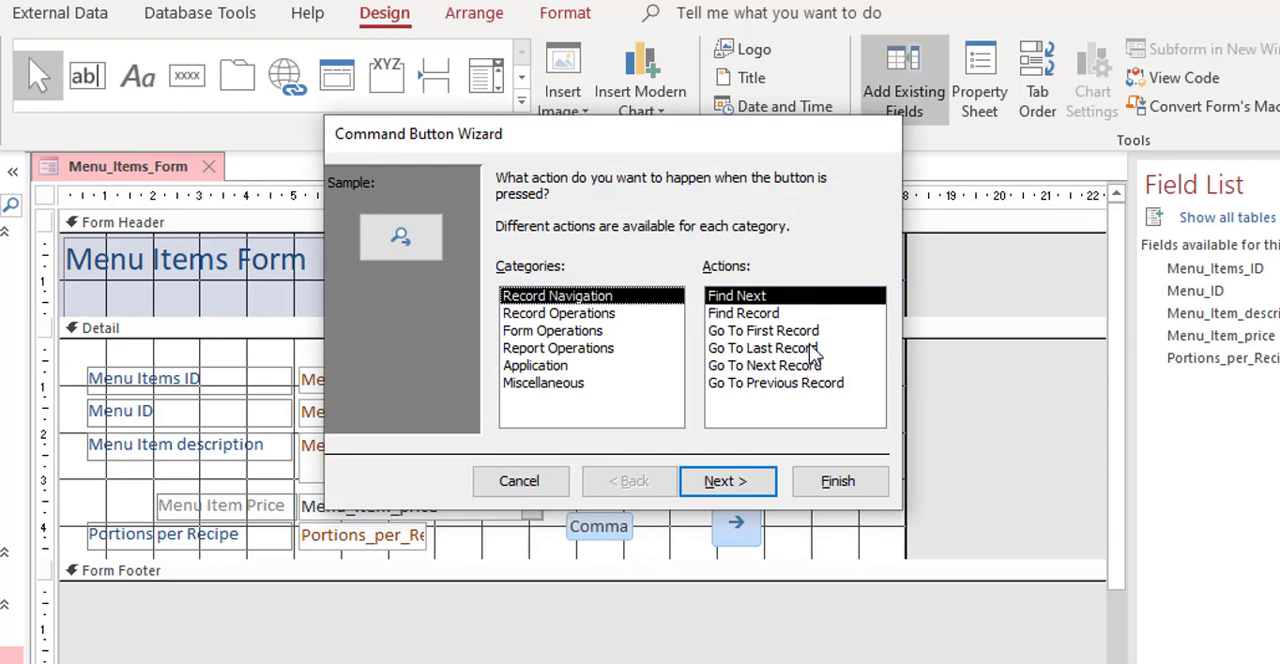
pyautogui.click(808, 390)
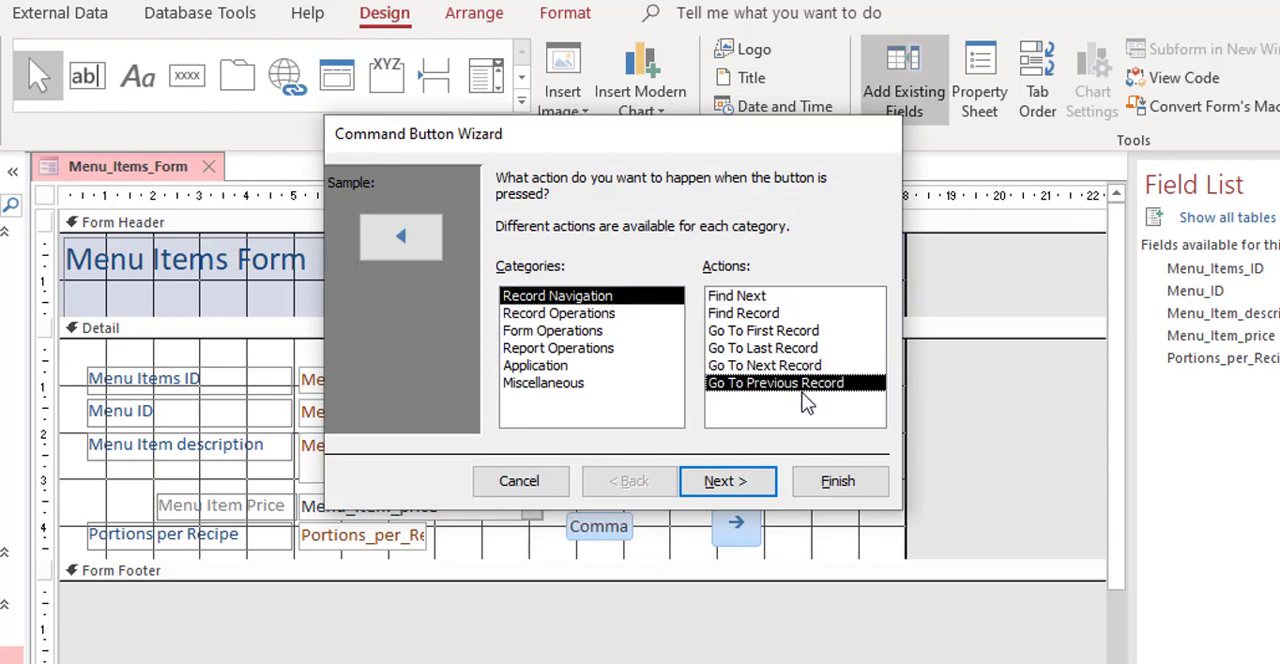
pyautogui.click(740, 481)
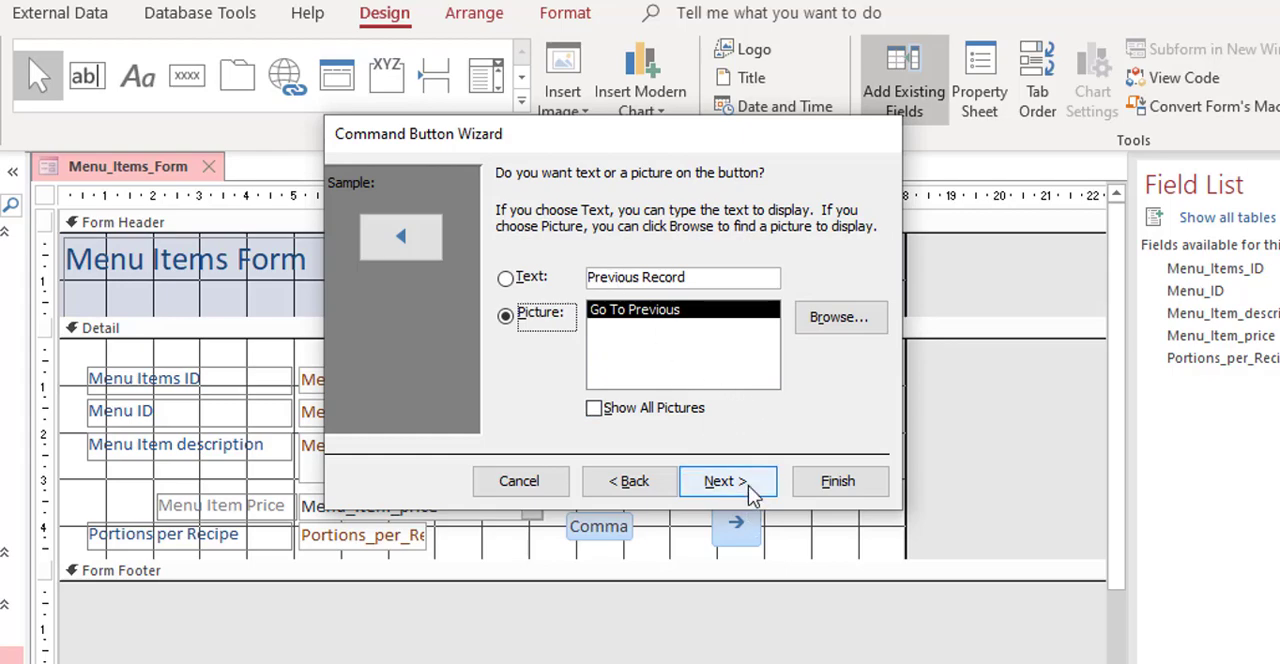
pyautogui.click(750, 488)
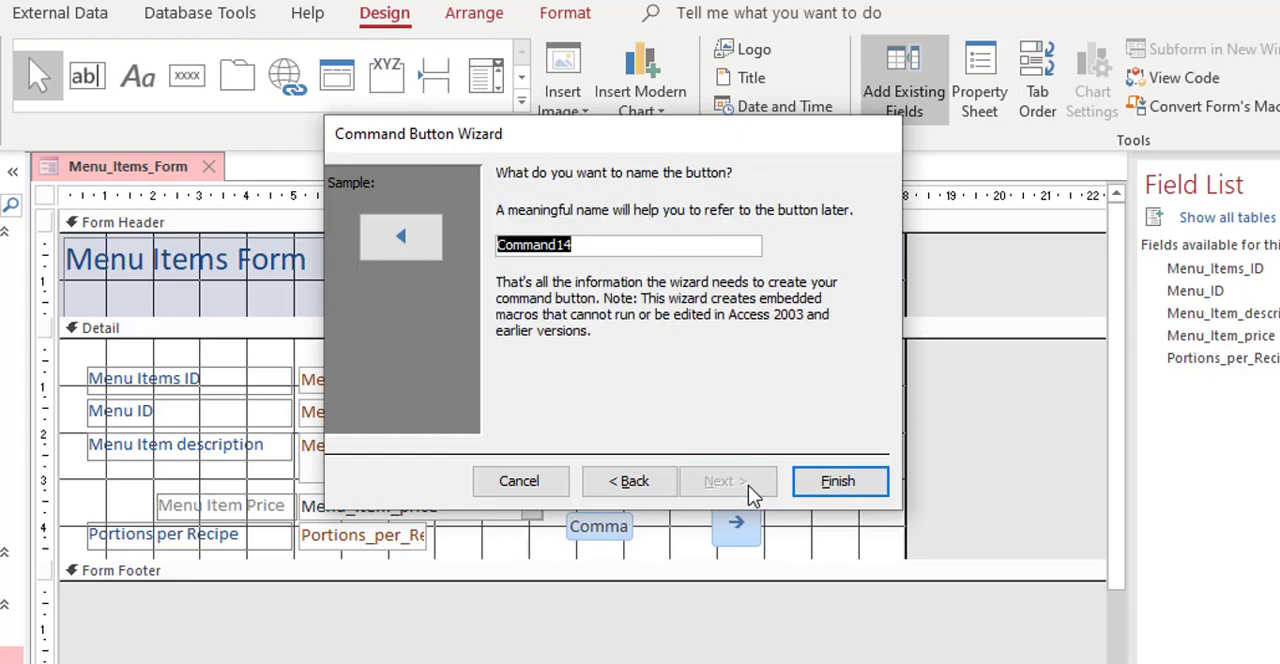
pyautogui.click(814, 484)
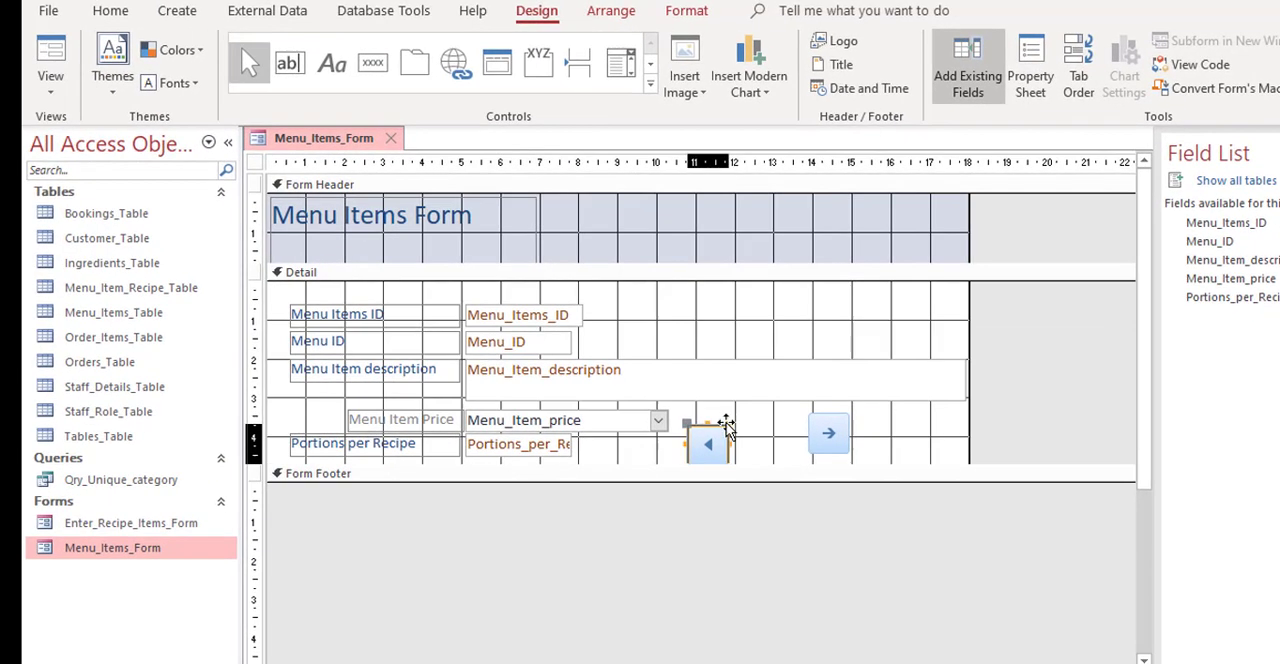
pyautogui.moveTo(726, 425); pyautogui.dragTo(745, 412)
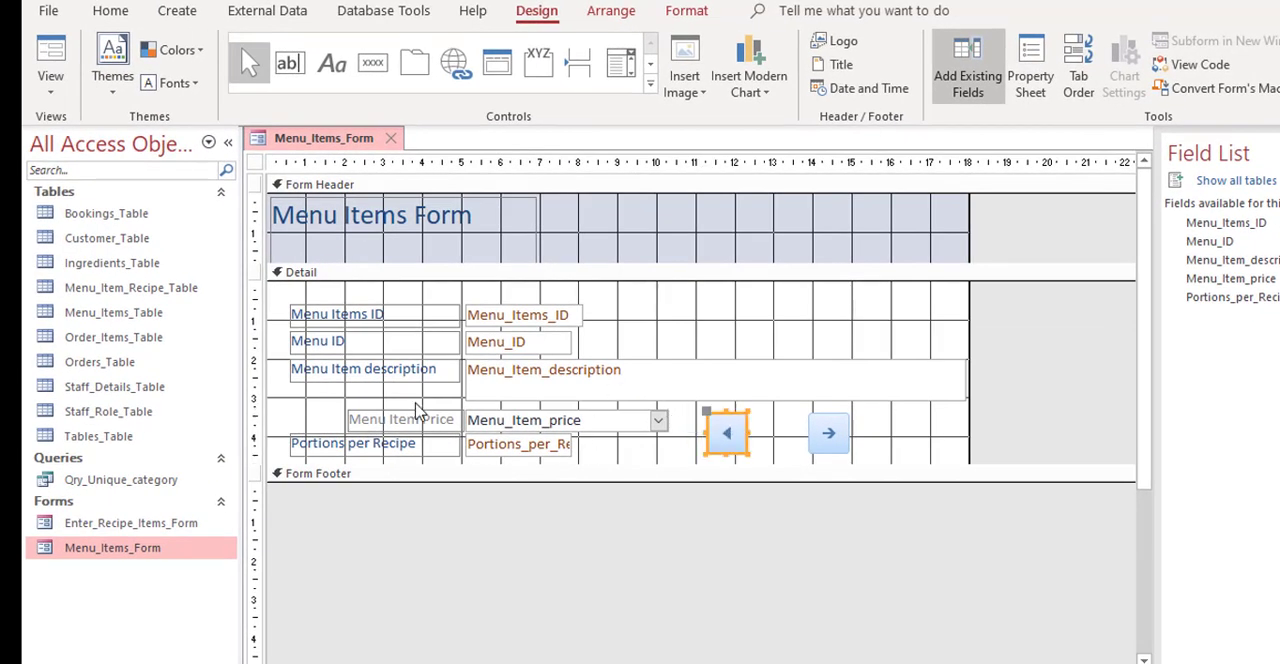
# Step: Line up the Menu Item Price label with the labels above and its combo box with the field column
pyautogui.click(382, 416)
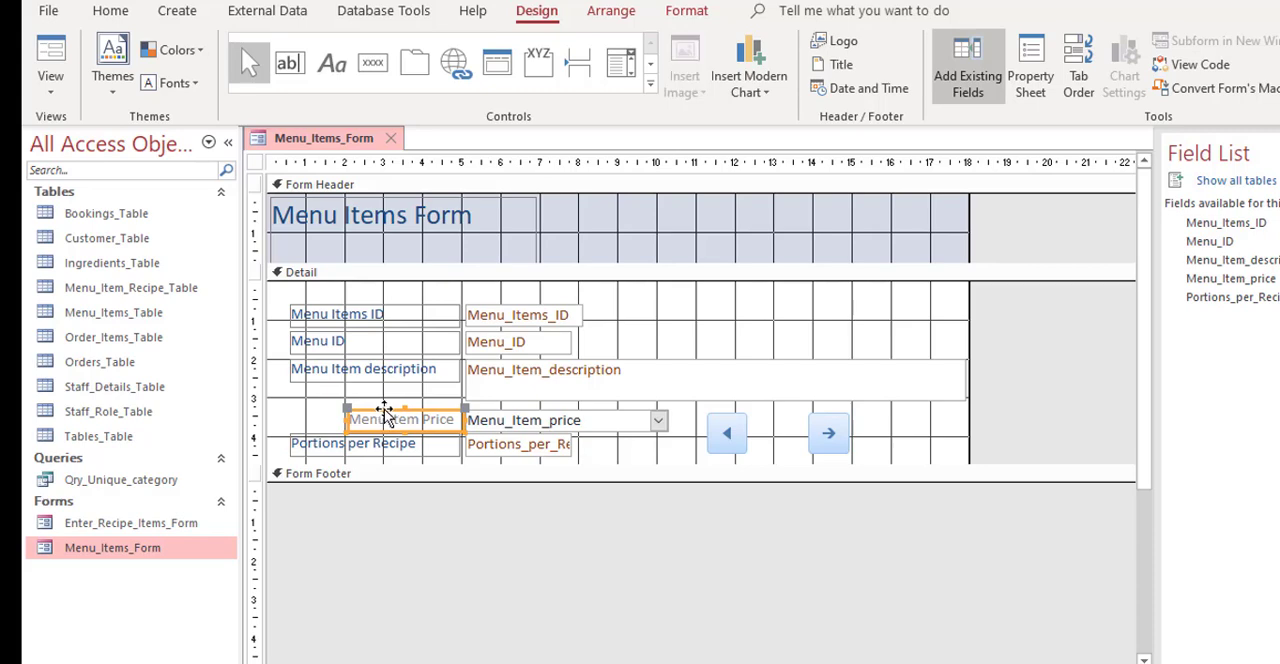
pyautogui.moveTo(384, 410); pyautogui.dragTo(288, 415)
pyautogui.click(457, 419)
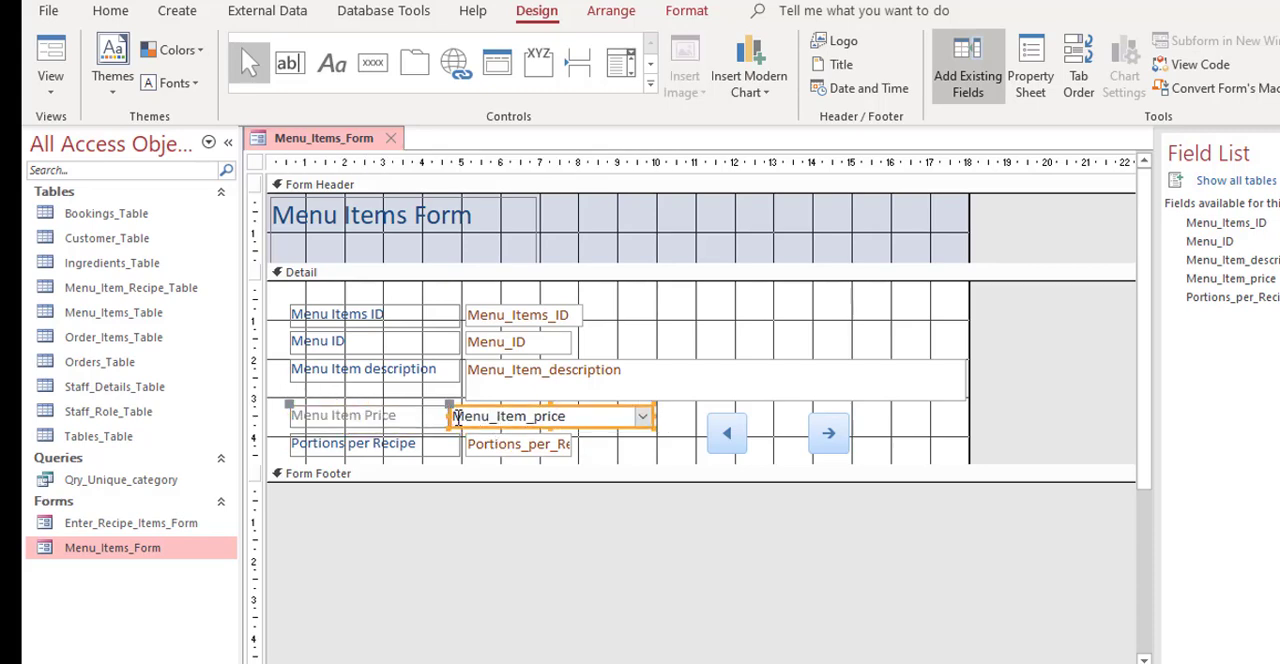
pyautogui.moveTo(448, 416); pyautogui.dragTo(461, 416)
pyautogui.click(440, 422)
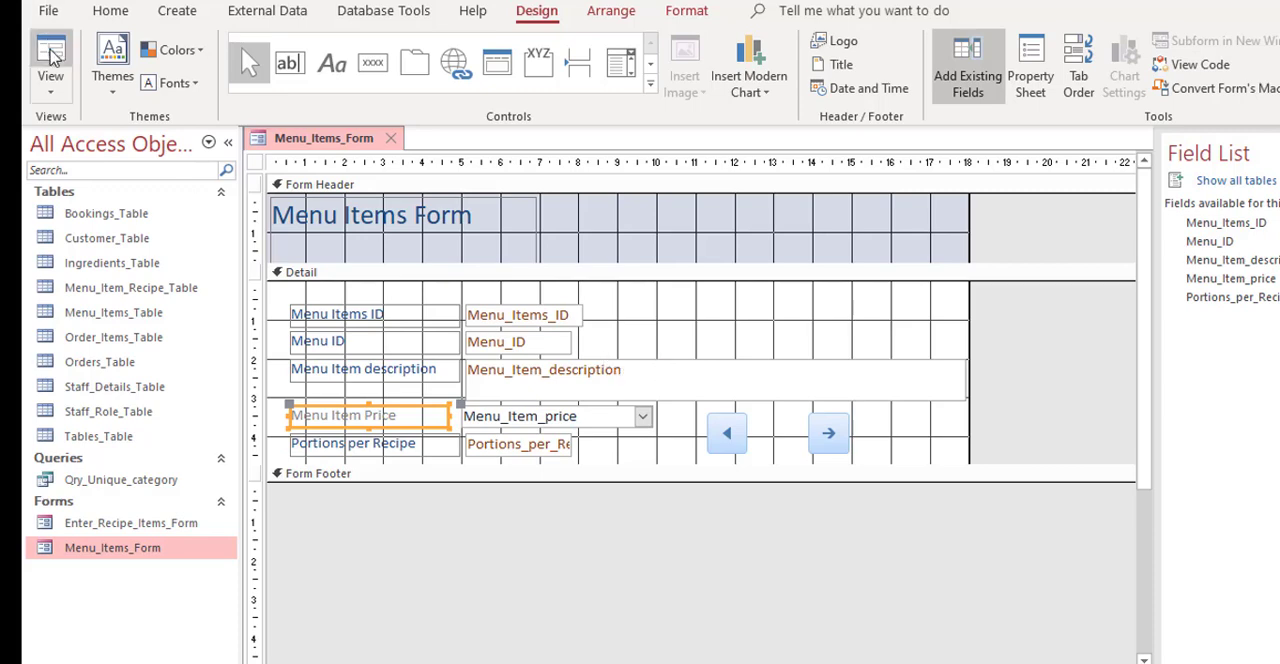
# Step: Test the next-record and previous-record buttons in Form View by stepping forward to record 5 and back to record 1
pyautogui.click(50, 52)
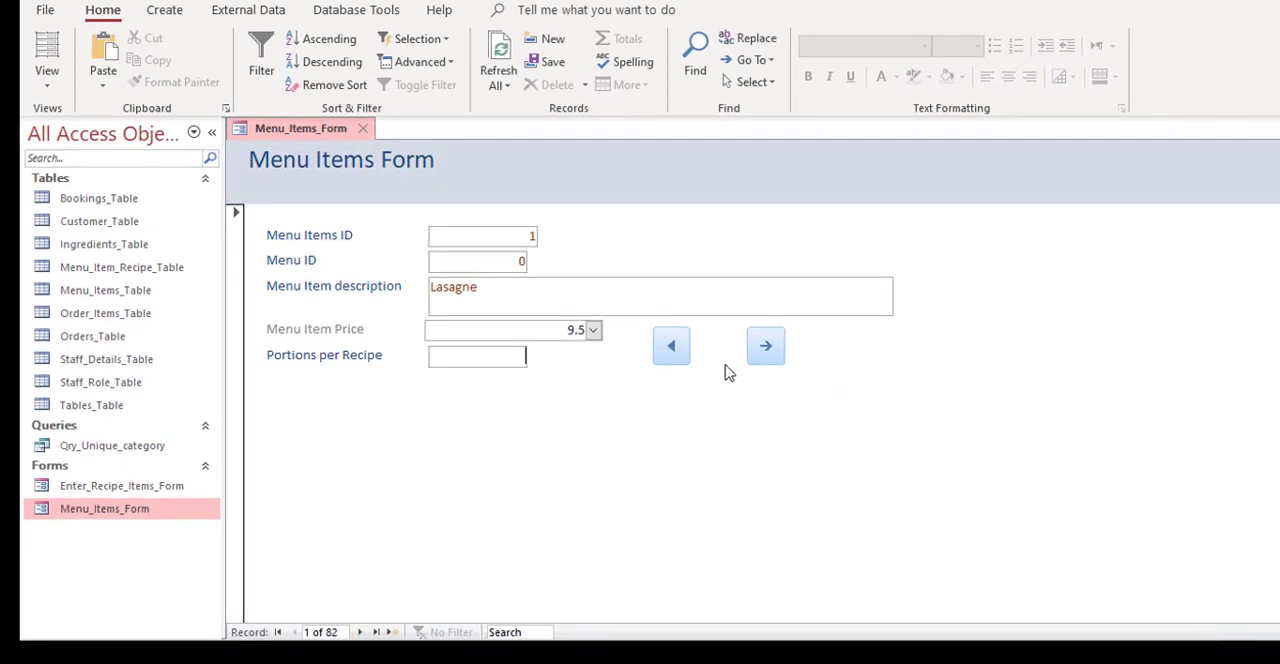
pyautogui.click(775, 344)
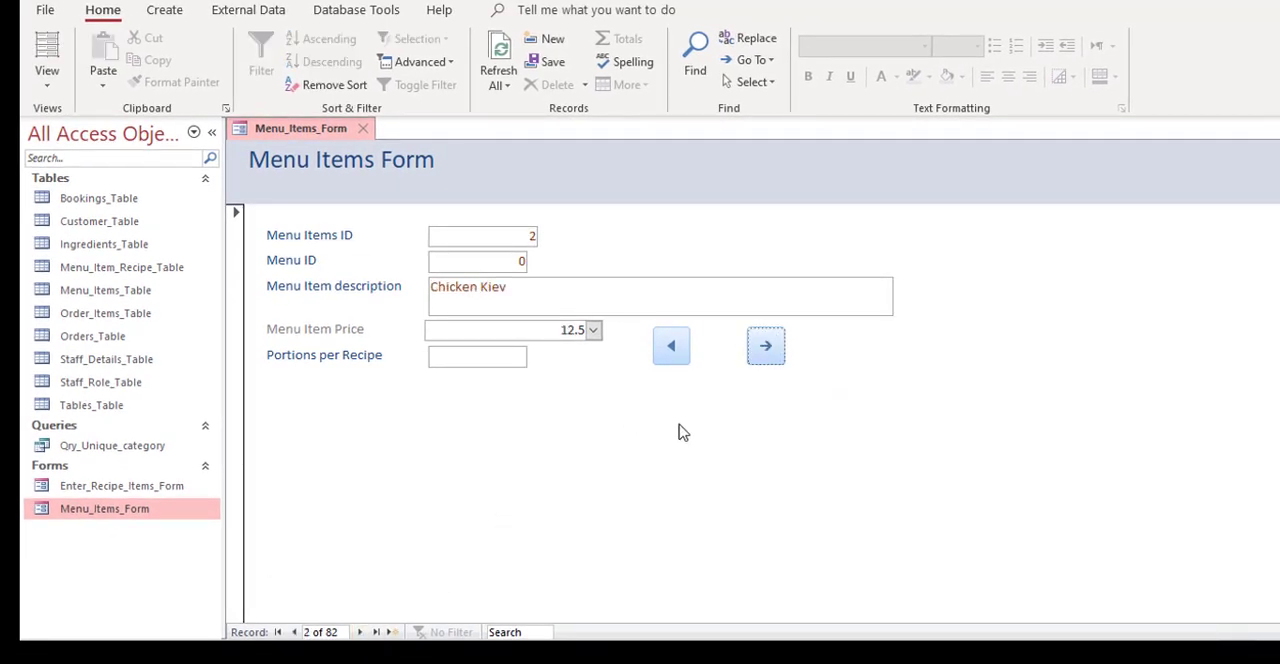
pyautogui.click(765, 345)
pyautogui.click(765, 345)
pyautogui.click(765, 346)
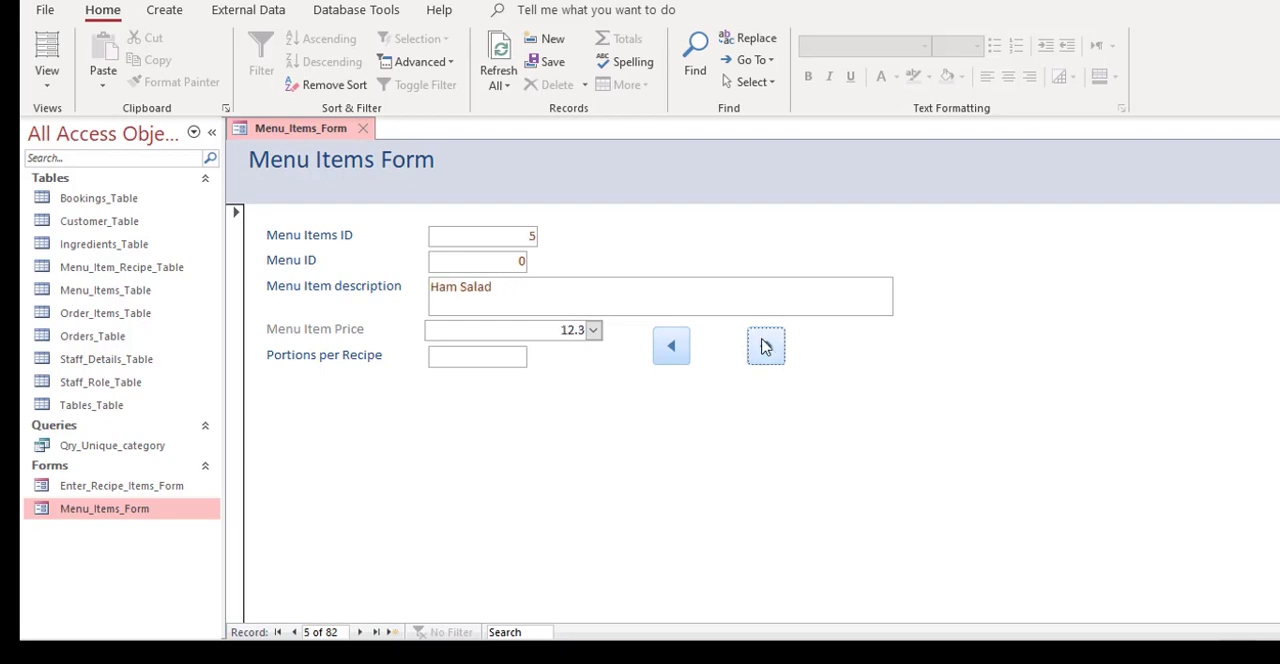
pyautogui.click(670, 348)
pyautogui.click(670, 349)
pyautogui.click(670, 350)
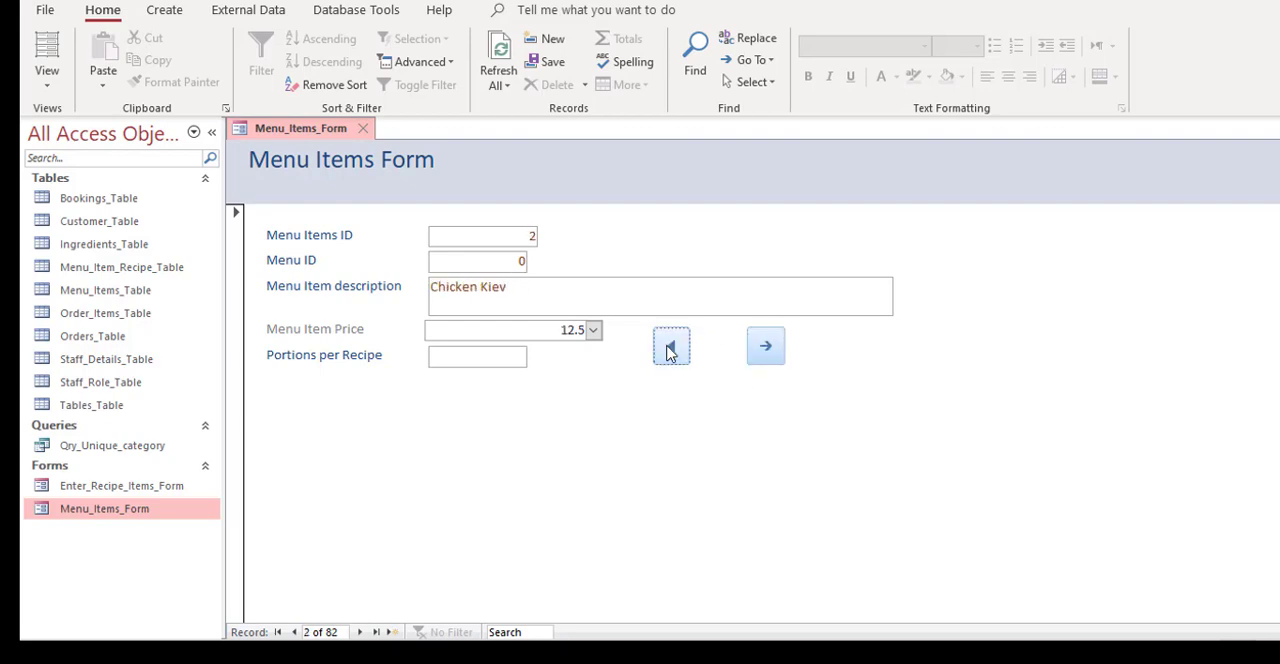
pyautogui.click(670, 350)
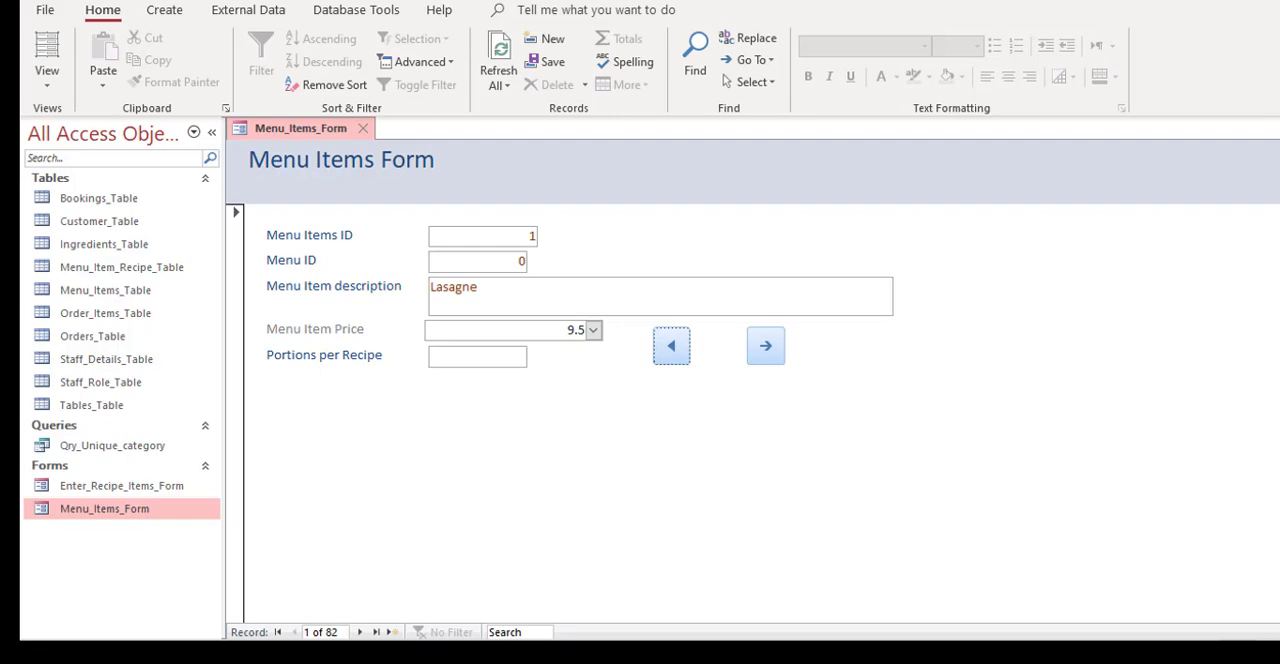